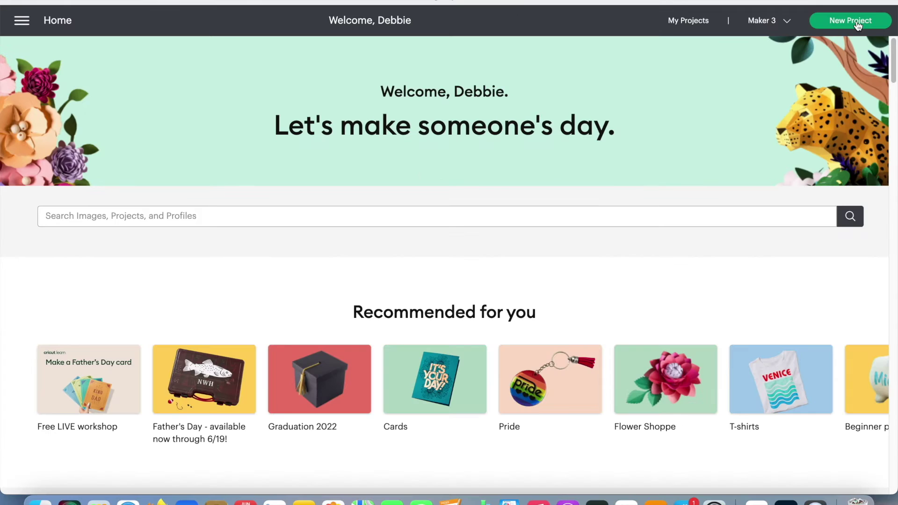
Step: Start a new project and review the language choices in the General settings
click(856, 21)
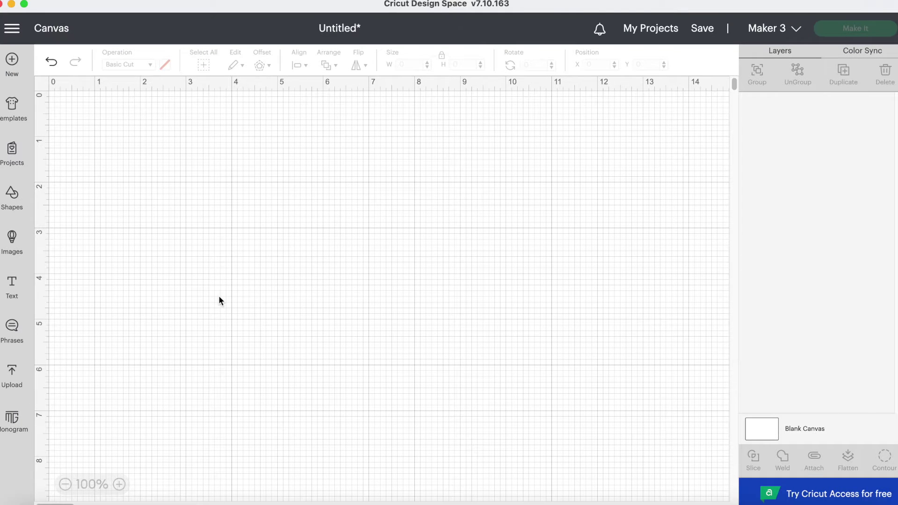
click(601, 30)
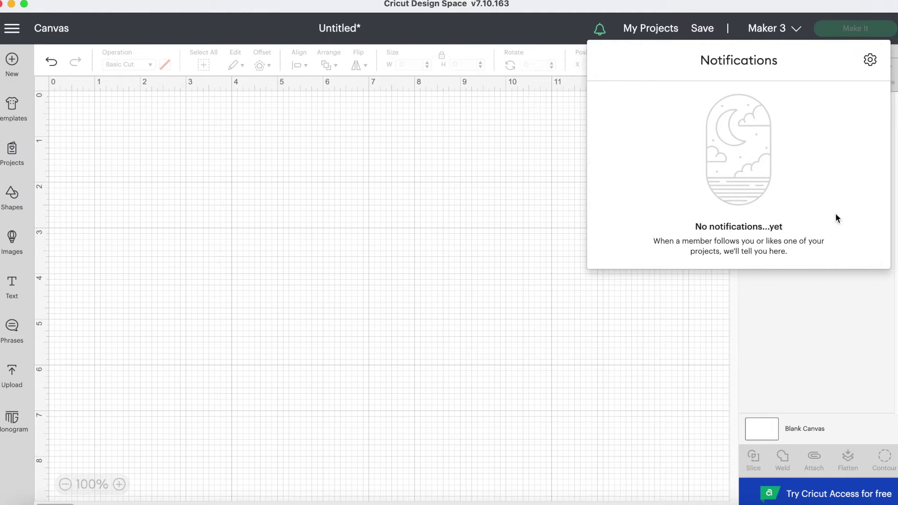
click(869, 62)
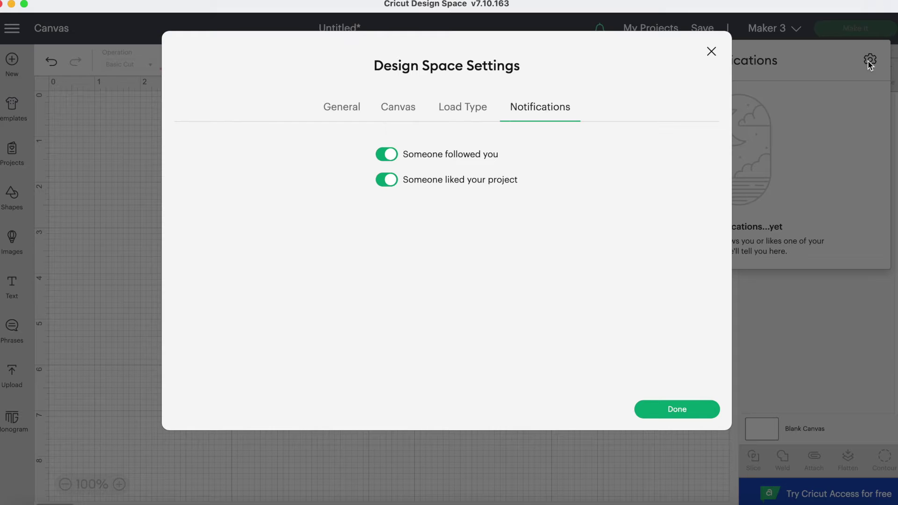
click(342, 112)
click(601, 147)
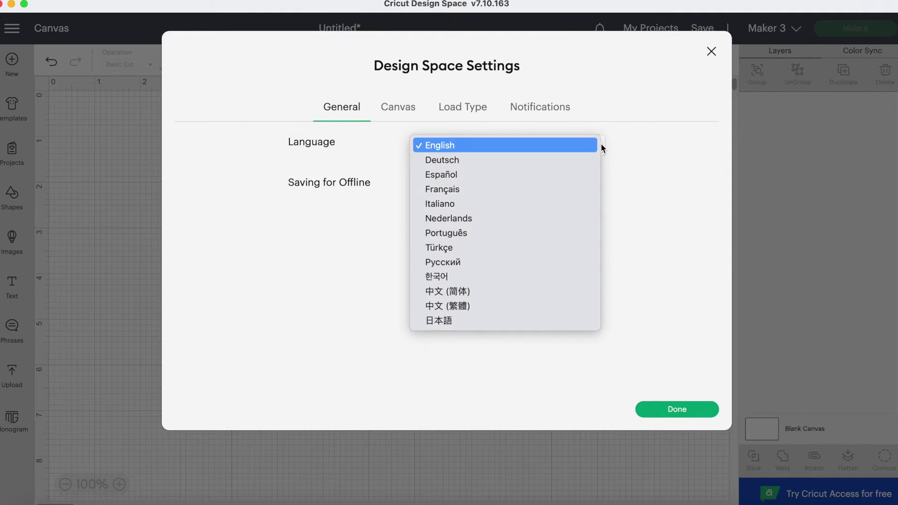
click(641, 142)
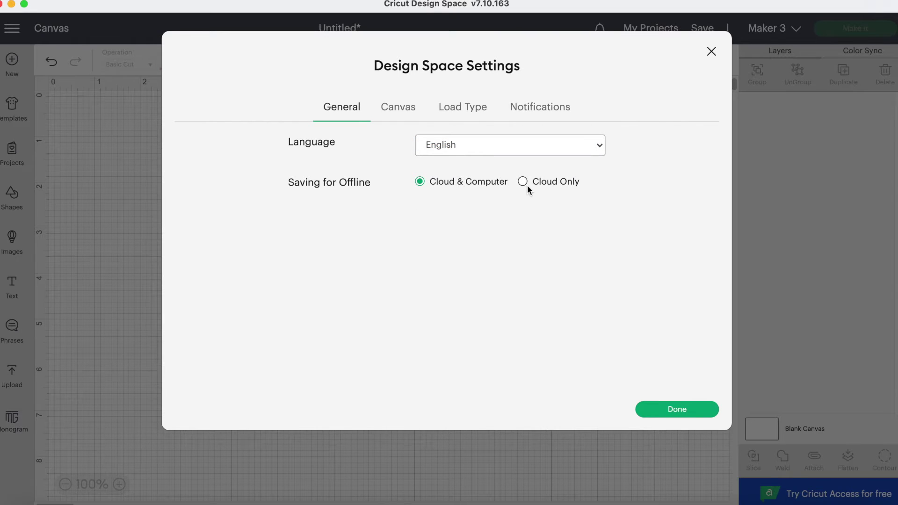
Step: Set the canvas grid to Partial Grid in the Canvas settings and apply it
click(402, 114)
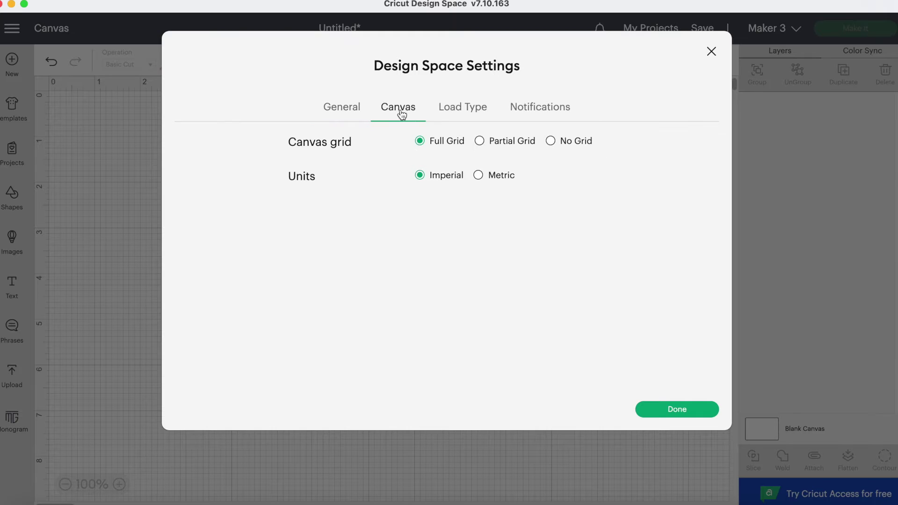
click(480, 143)
click(669, 410)
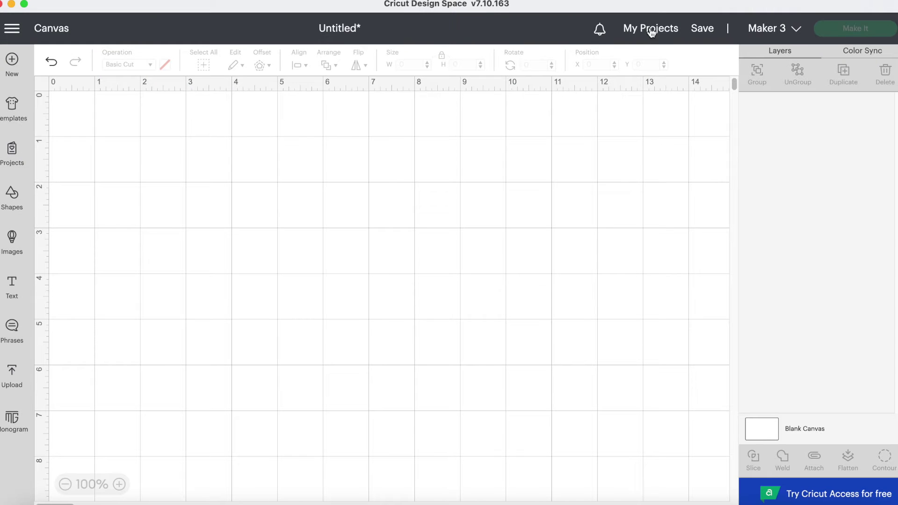
Step: Reopen the Design Space settings and set the canvas grid to No Grid
click(600, 29)
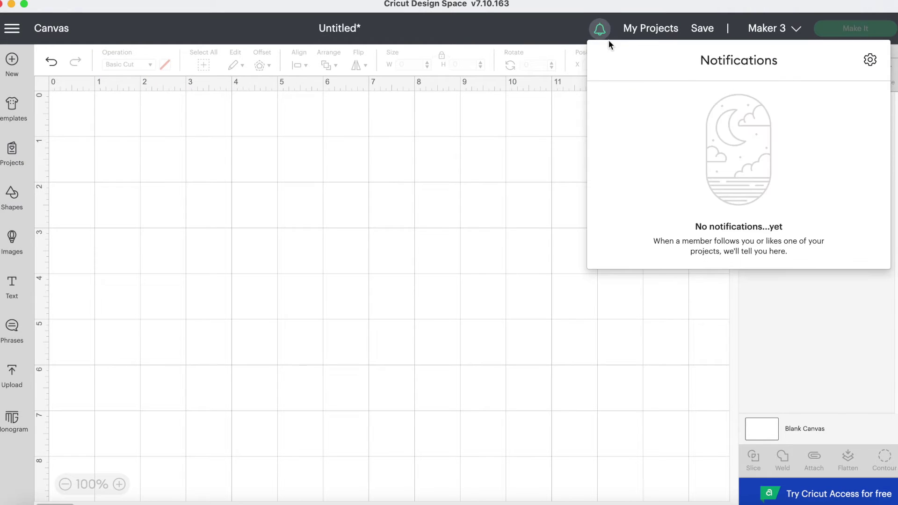
click(871, 59)
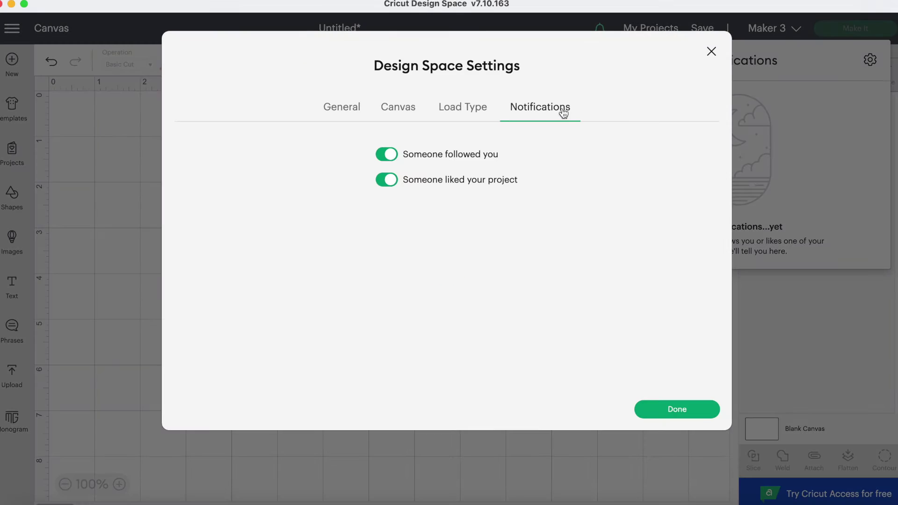
click(398, 114)
click(551, 141)
click(692, 409)
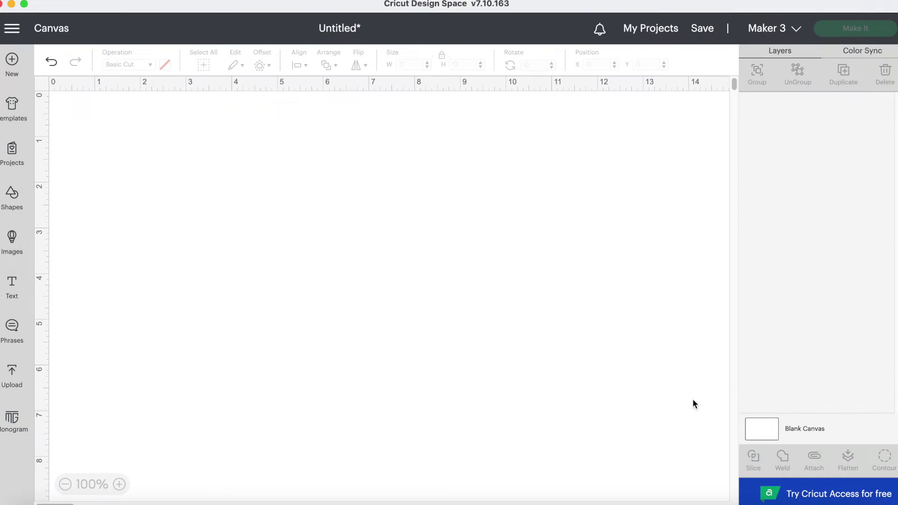
Step: Change the canvas settings to Metric units and Full Grid, and apply them
click(600, 29)
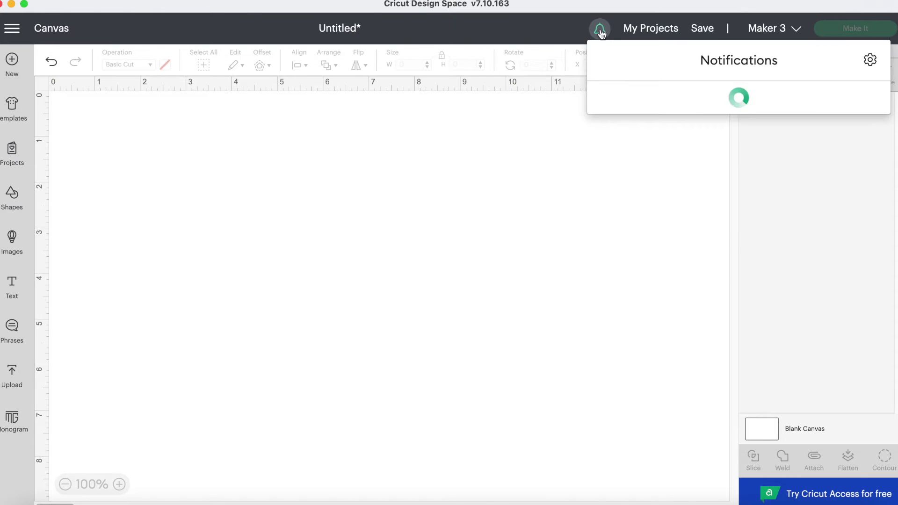
click(870, 60)
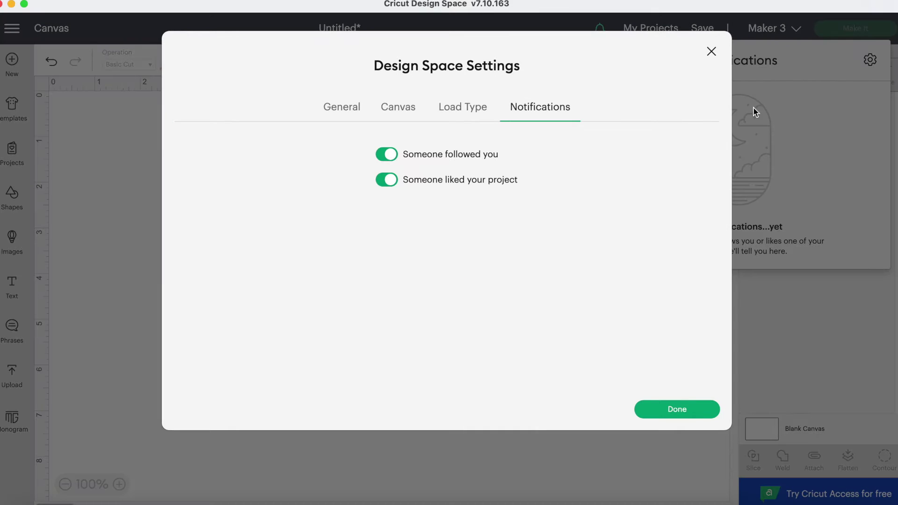
click(402, 110)
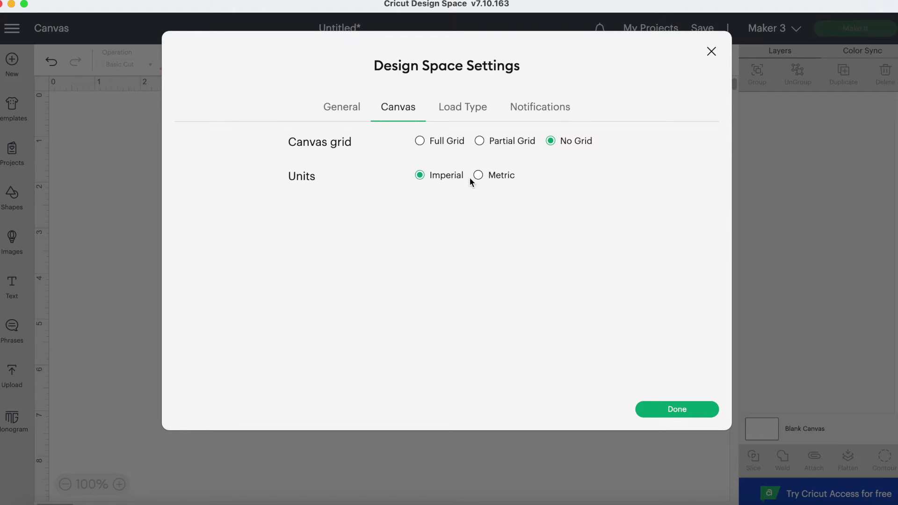
click(484, 178)
click(419, 141)
click(675, 411)
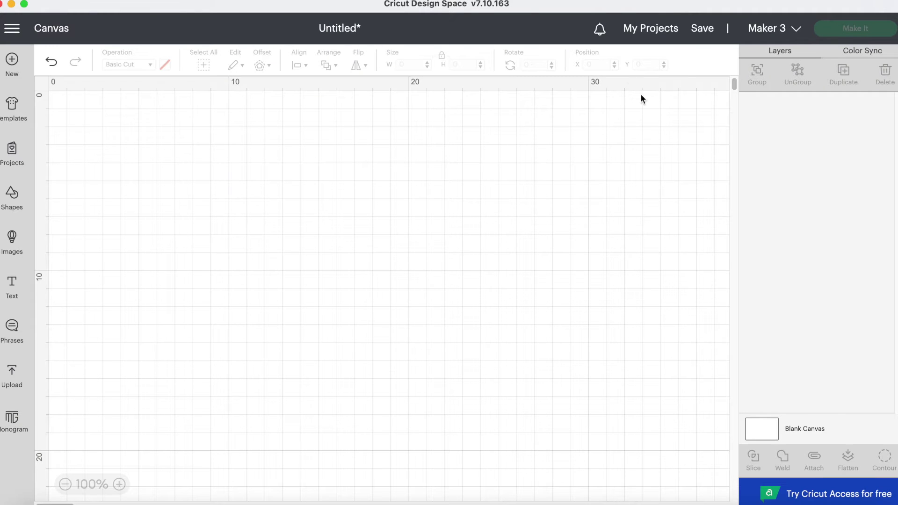
Step: Review the machine defaults, load type, Print Then Cut page size and notification options in the Design Space settings, then close them
click(601, 30)
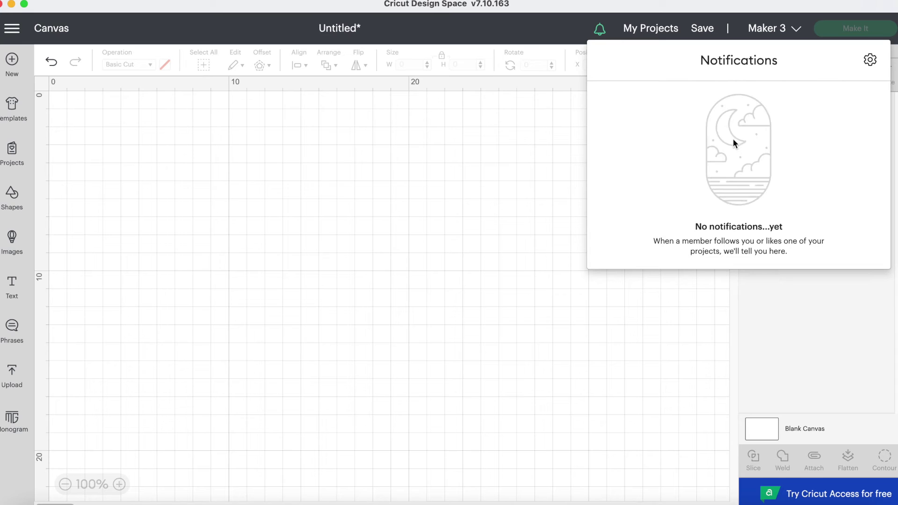
click(871, 60)
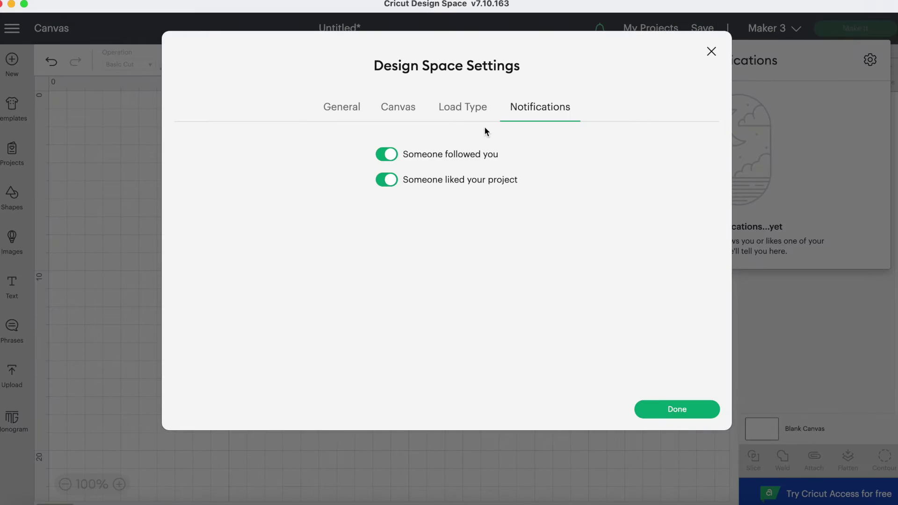
click(401, 113)
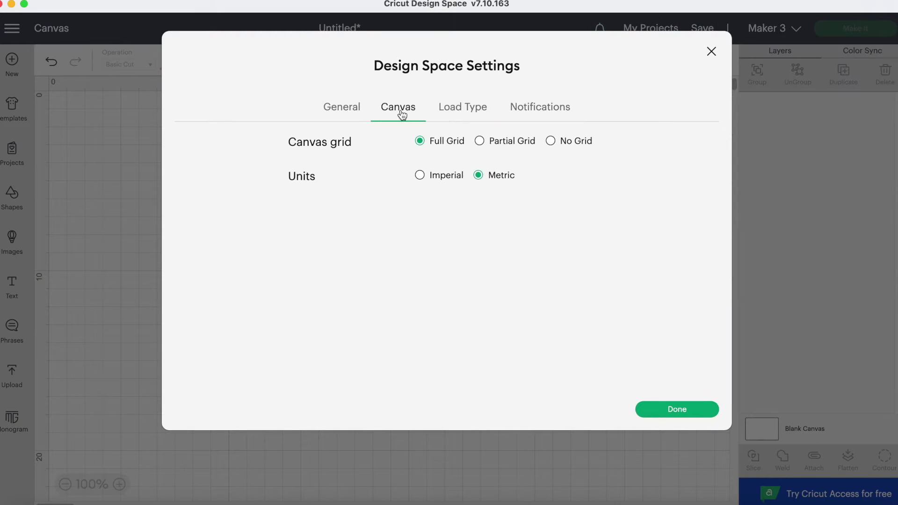
click(442, 112)
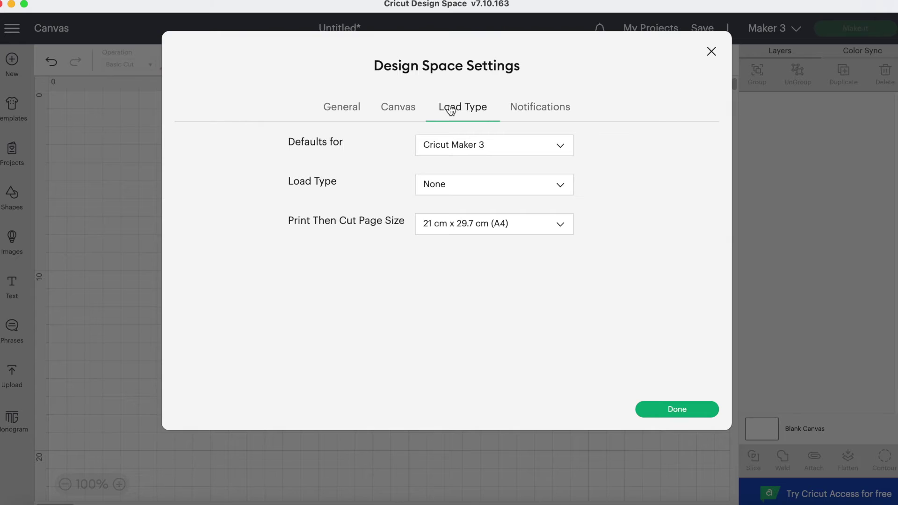
click(561, 148)
click(561, 149)
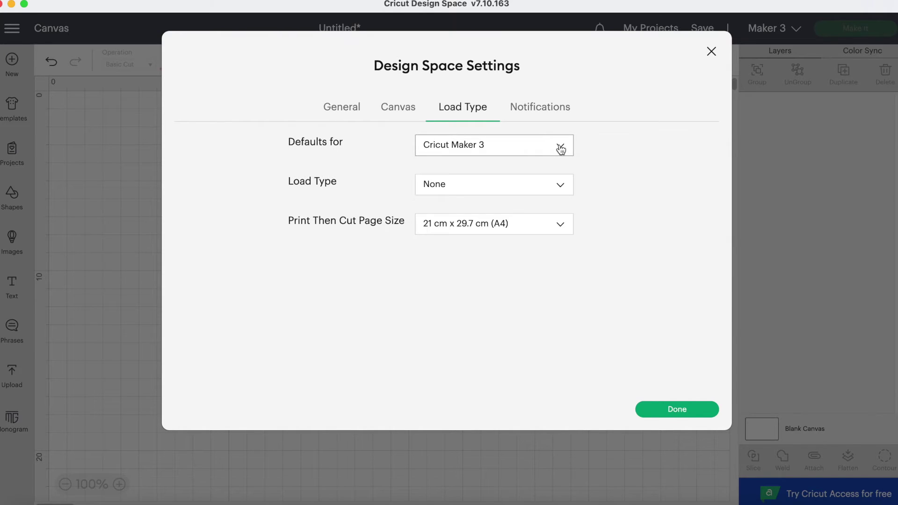
click(561, 188)
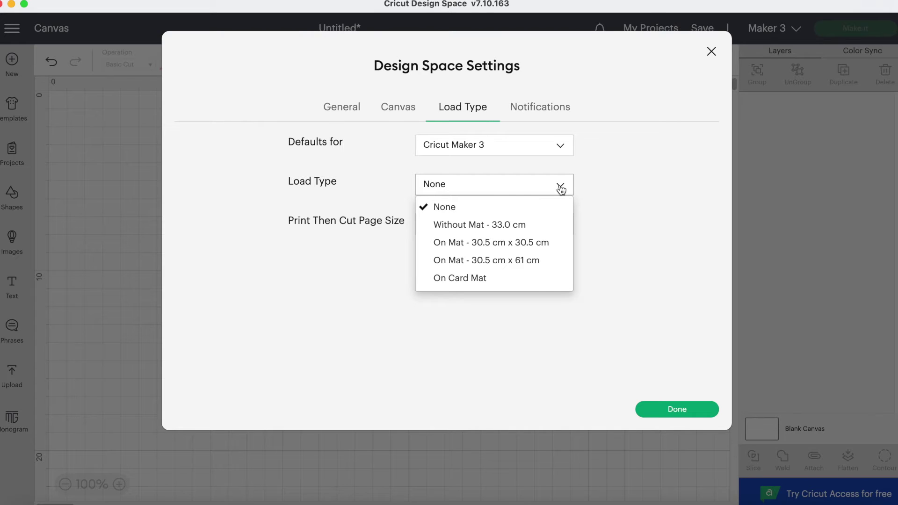
click(561, 189)
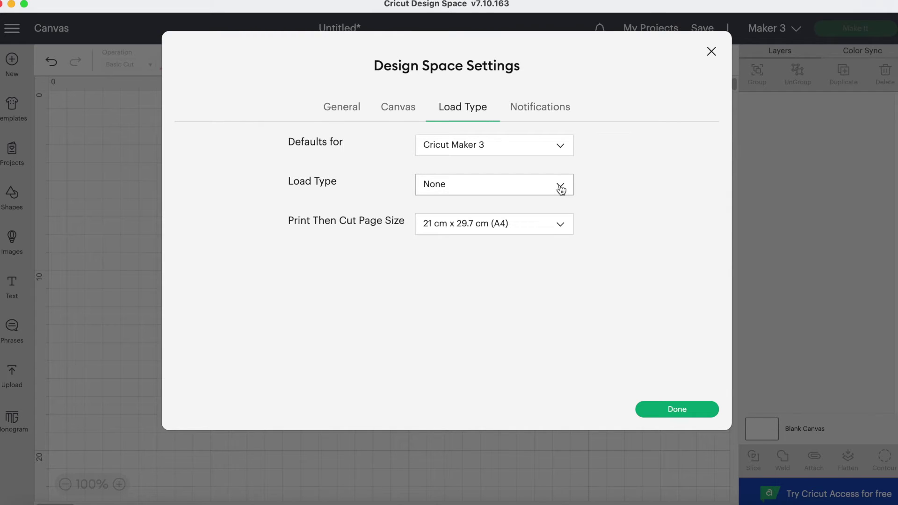
click(562, 227)
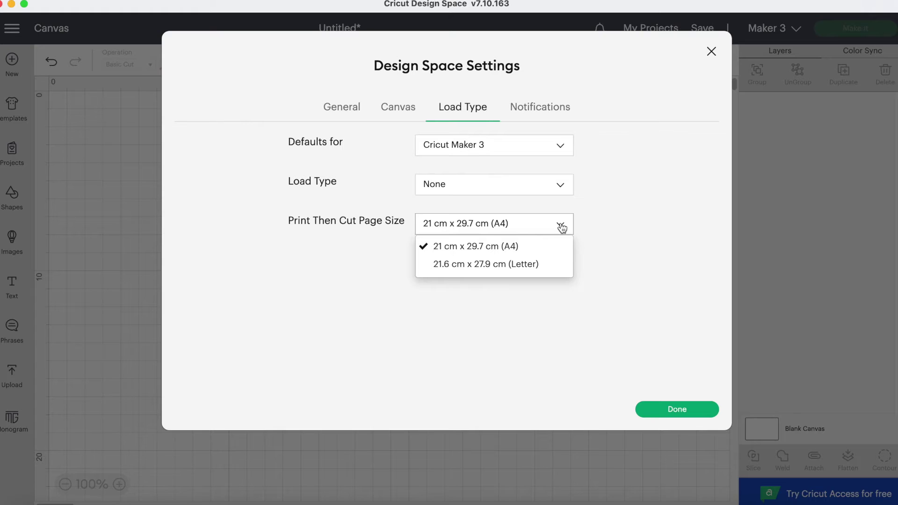
click(561, 227)
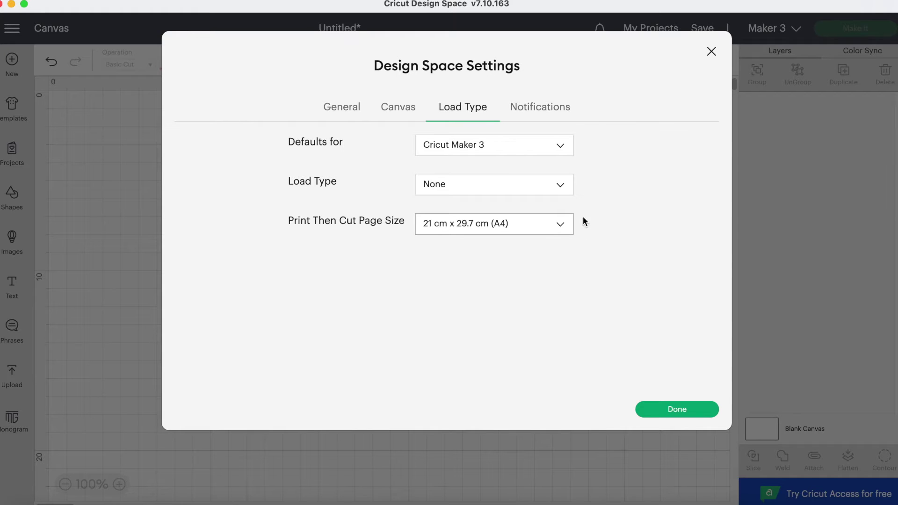
click(545, 112)
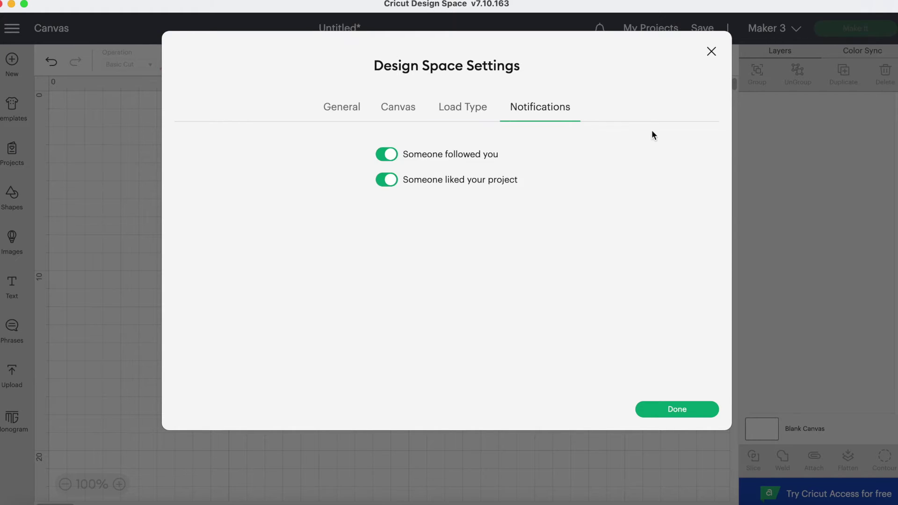
click(678, 414)
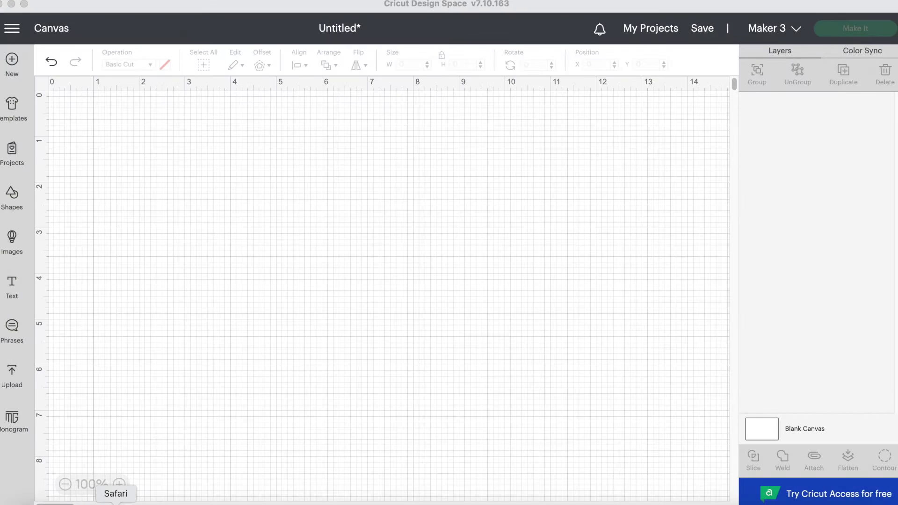
Step: Zoom the canvas out to 25% and return it to 100%
click(67, 489)
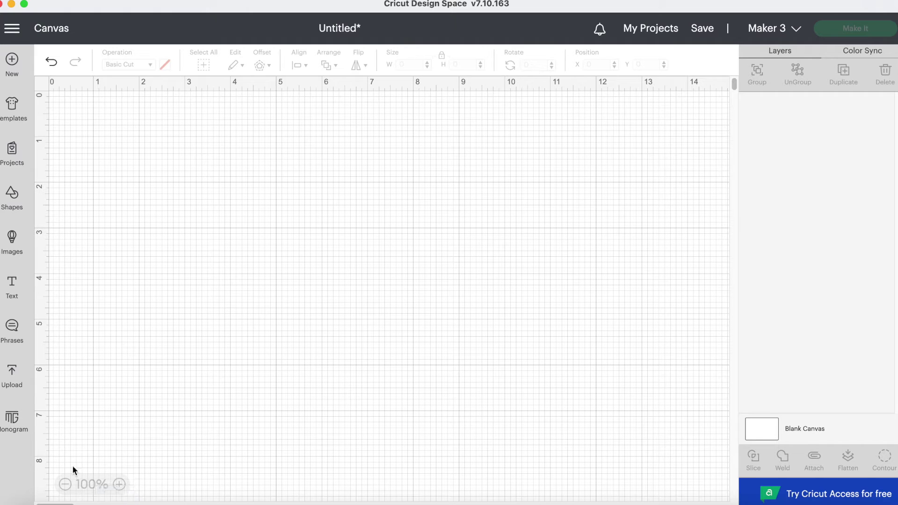
click(66, 485)
click(66, 485)
click(65, 486)
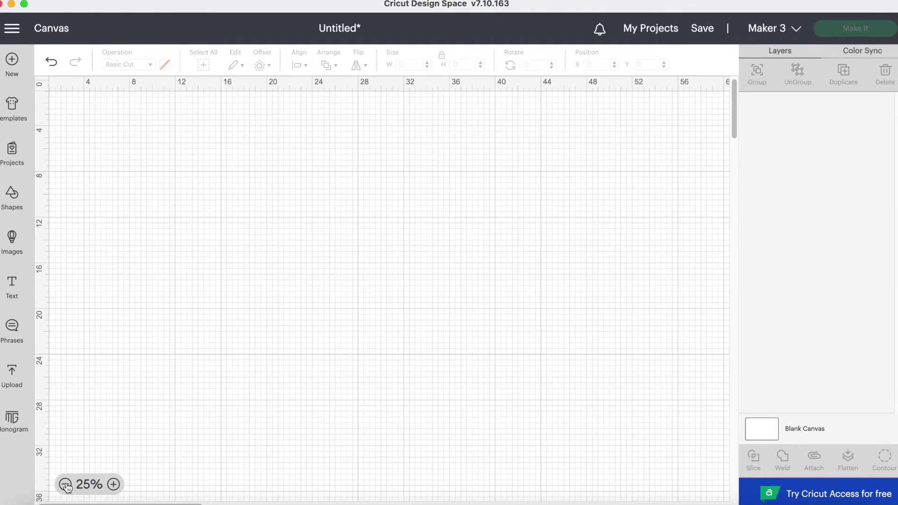
click(114, 485)
click(115, 484)
click(114, 485)
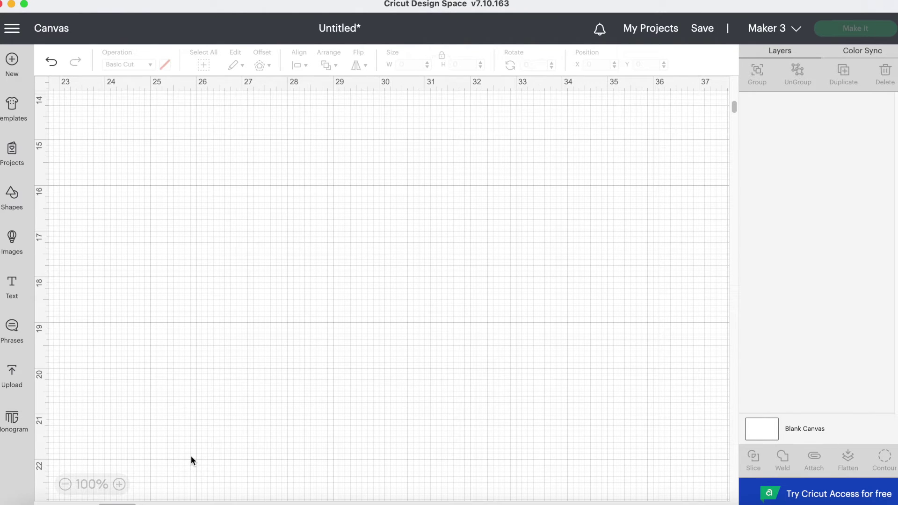
Step: Bring the canvas view back to the zero origin of both rulers
drag(117, 503, 46, 503)
drag(734, 108, 741, 43)
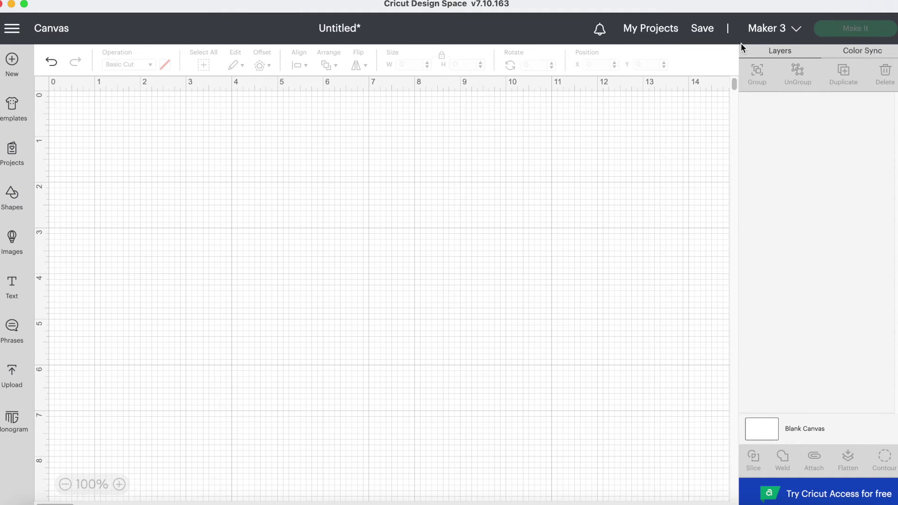
drag(733, 81, 700, 28)
mouse_move(55, 504)
mouse_down()
mouse_move(276, 502)
mouse_move(63, 504)
mouse_up()
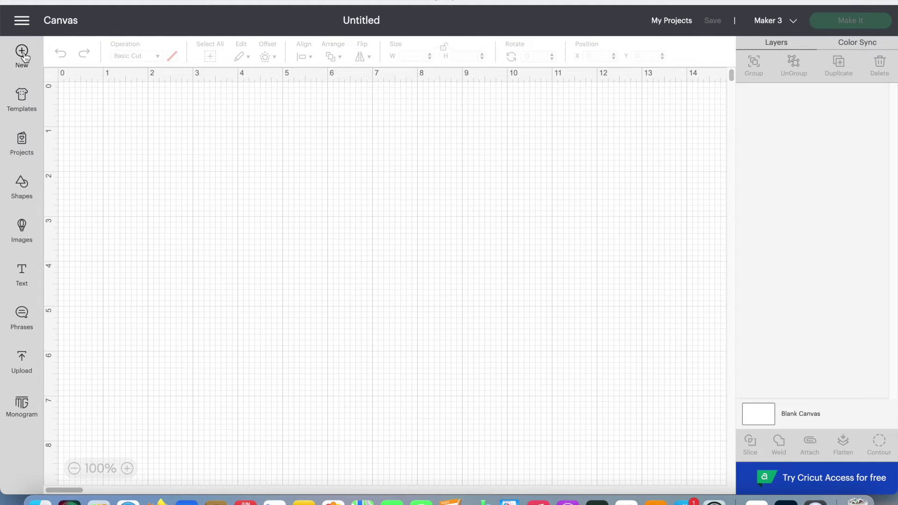
Step: Browse the template library and place the Dryers template on the canvas
click(24, 98)
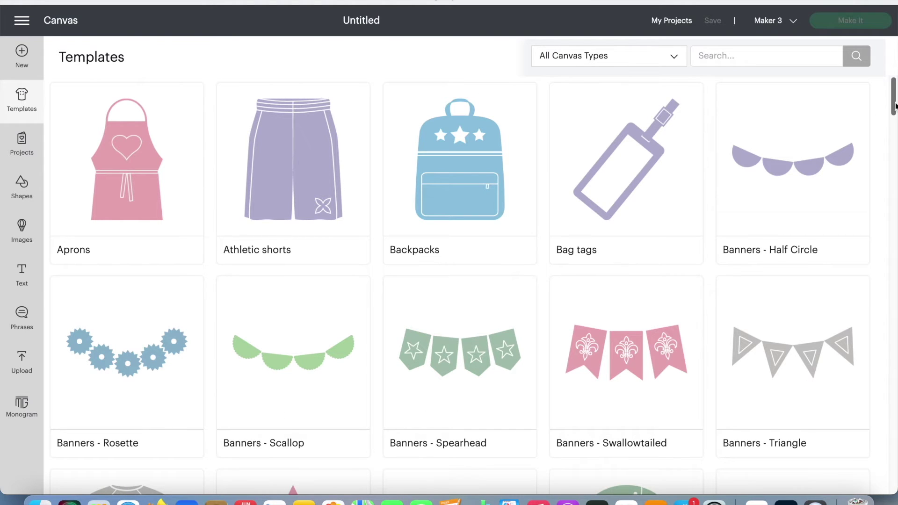
drag(895, 106, 894, 237)
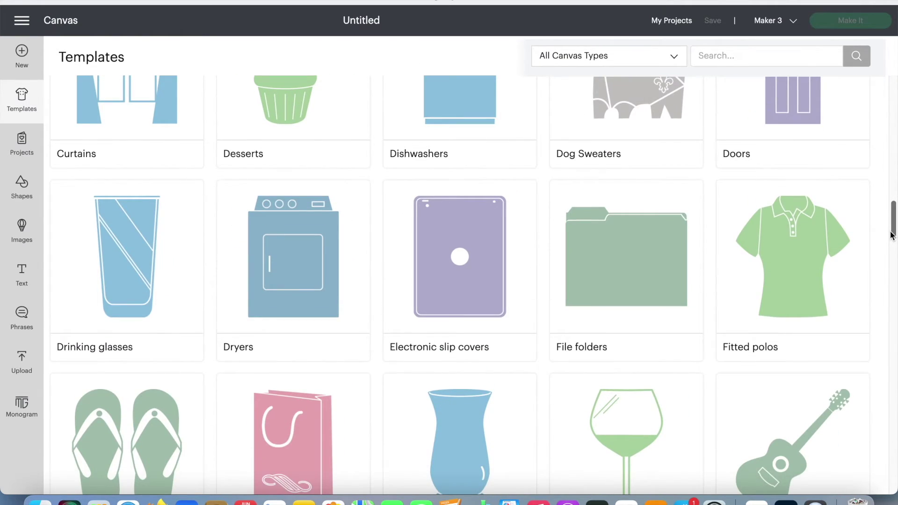
click(309, 273)
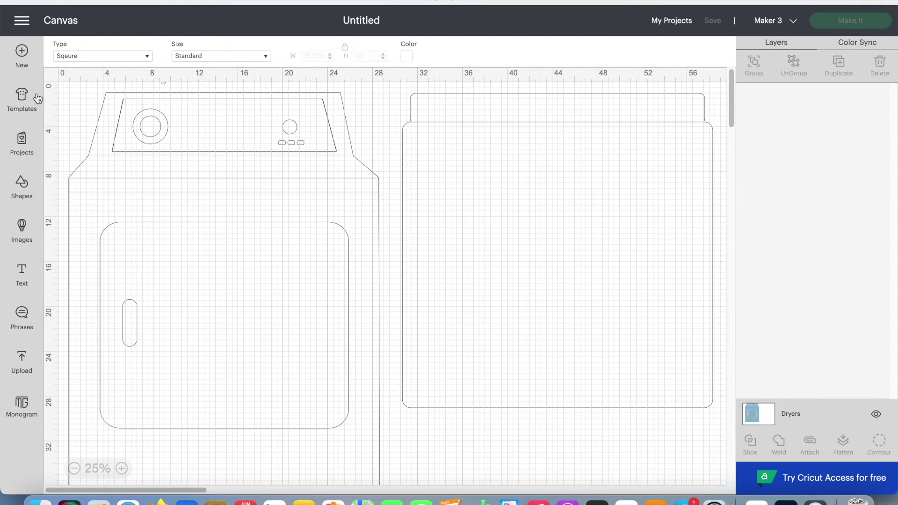
Step: Return to the template library and open the ready-made projects across all categories
click(23, 96)
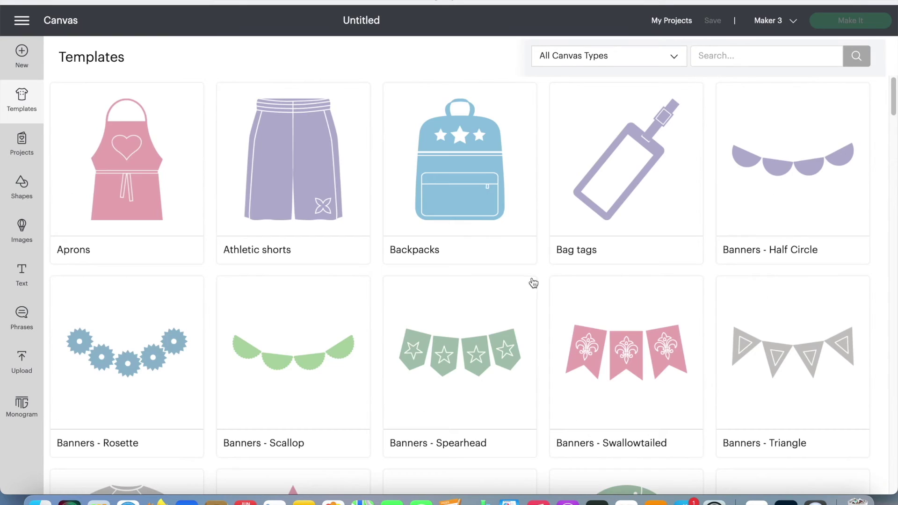
click(24, 149)
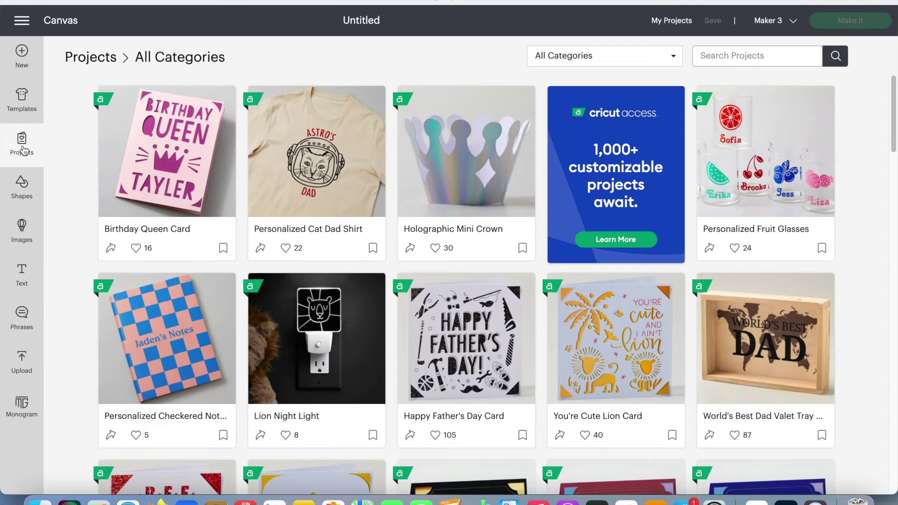
Step: Filter the ready-made projects to the Free category and browse down through them
click(674, 59)
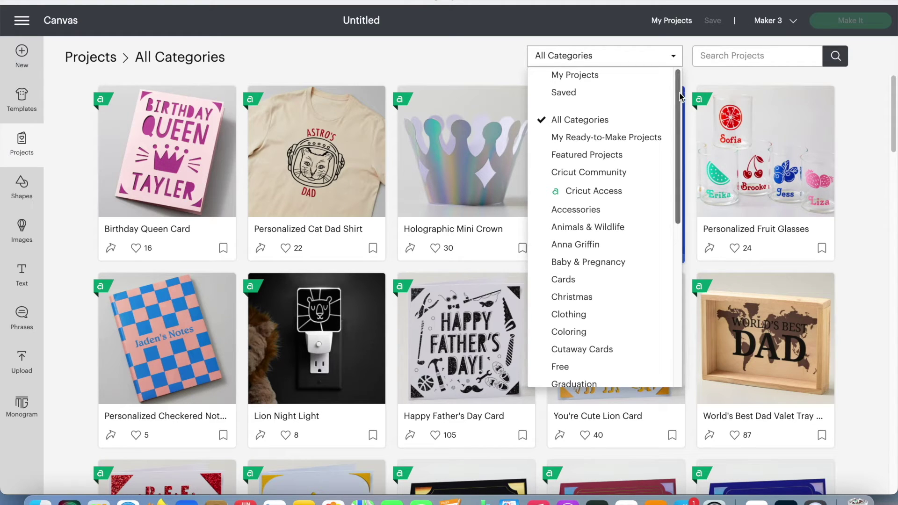
drag(679, 98, 692, 175)
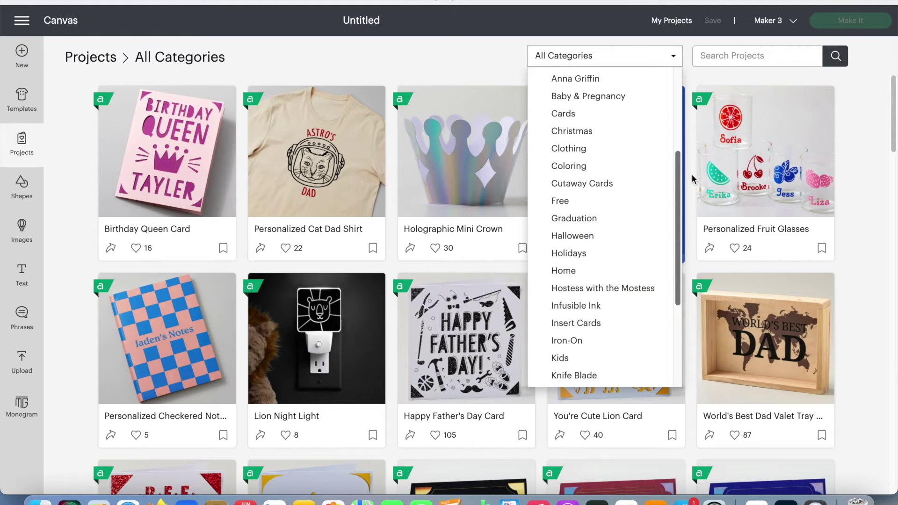
click(603, 202)
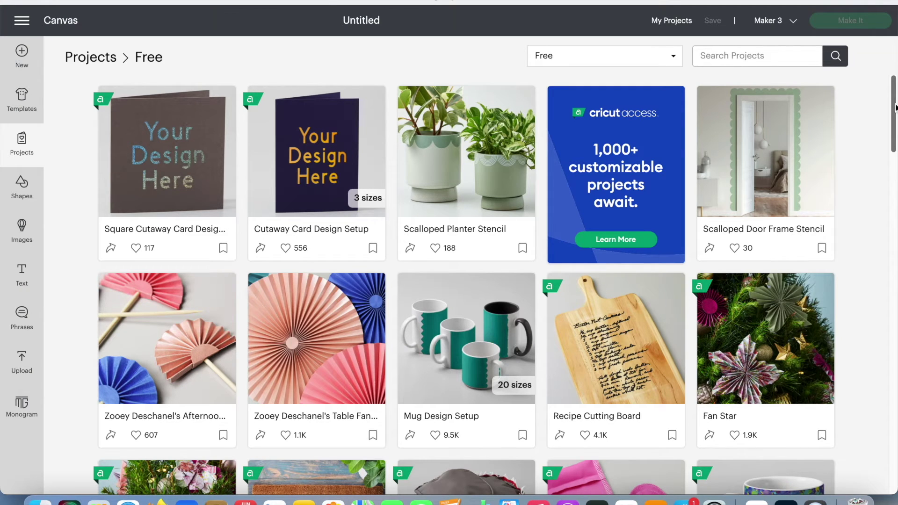
drag(895, 107, 895, 196)
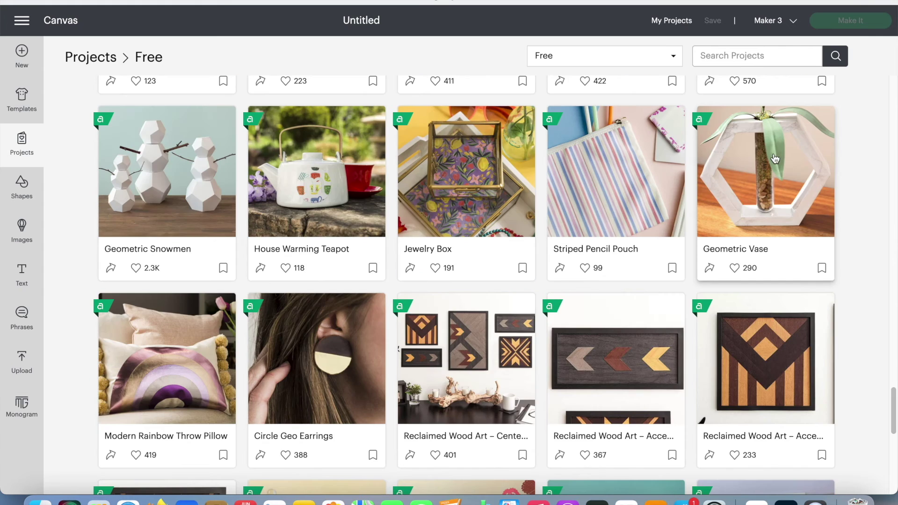
Step: Open the free Geometric Vase project, start making it and set its materials to load in Multiple Ways
click(776, 159)
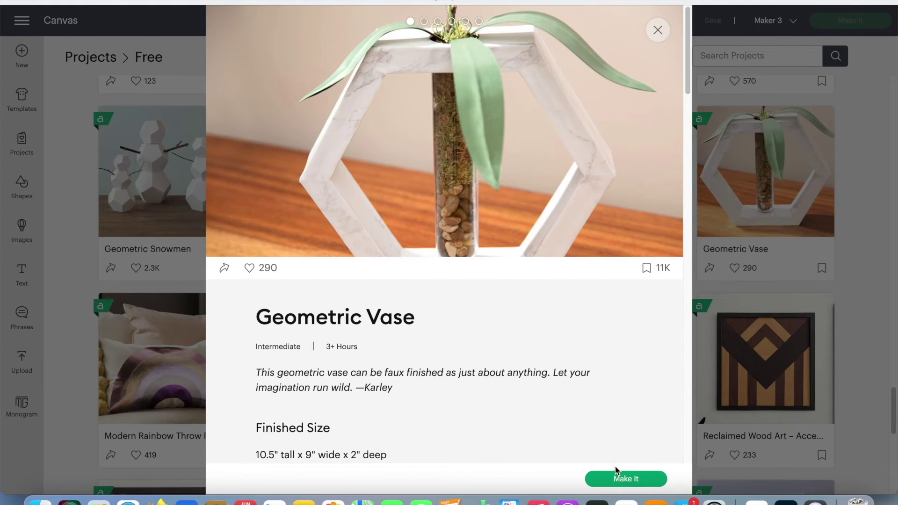
click(626, 480)
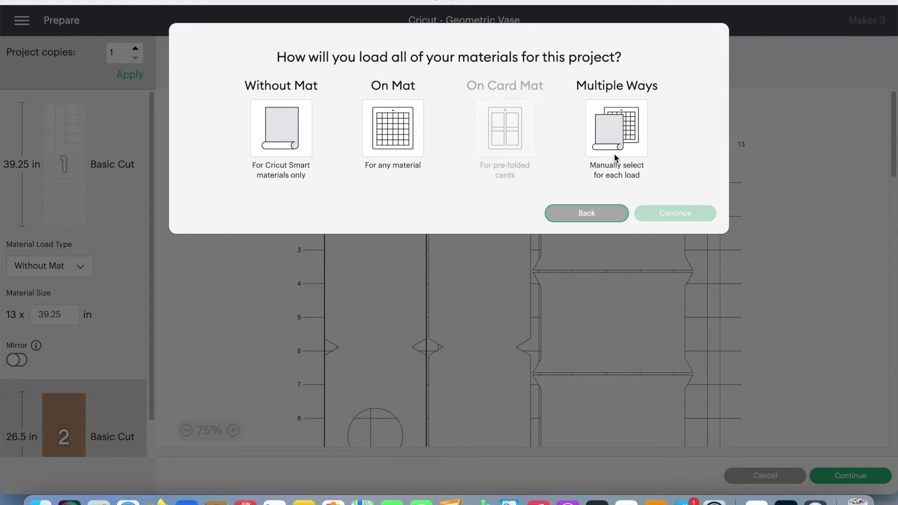
click(610, 132)
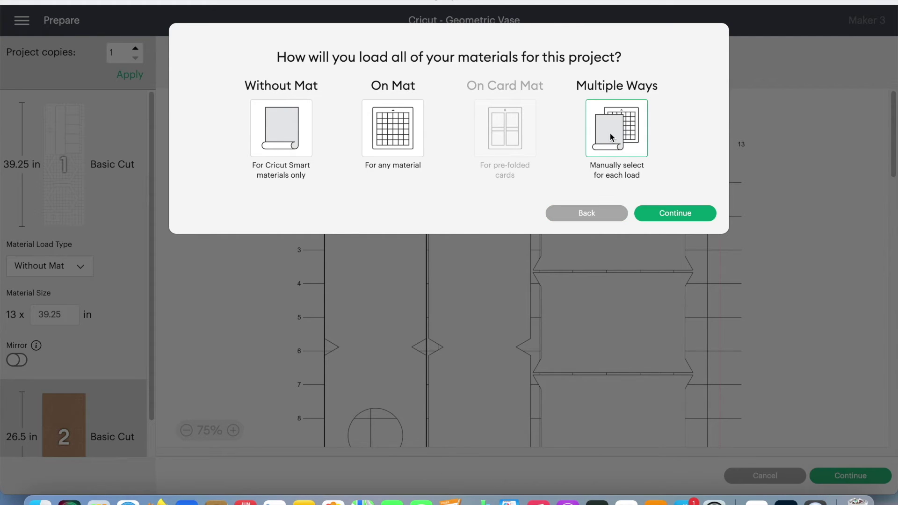
click(668, 215)
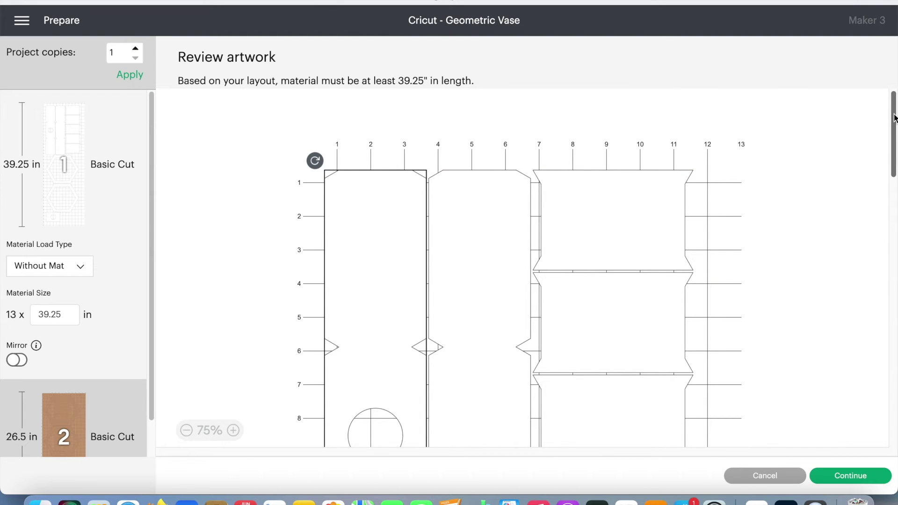
Step: Review the full length of the vase's cutting layout and continue to the Make stage
drag(895, 118, 895, 374)
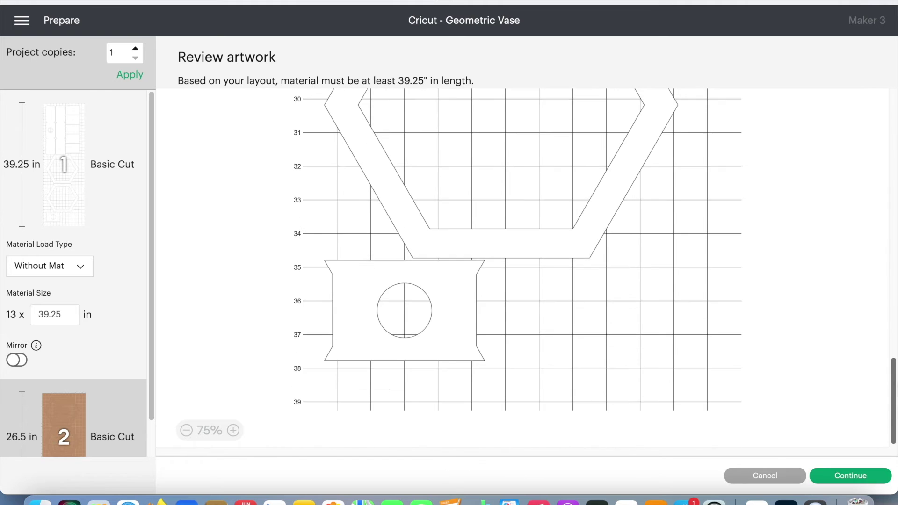
drag(893, 335, 886, 83)
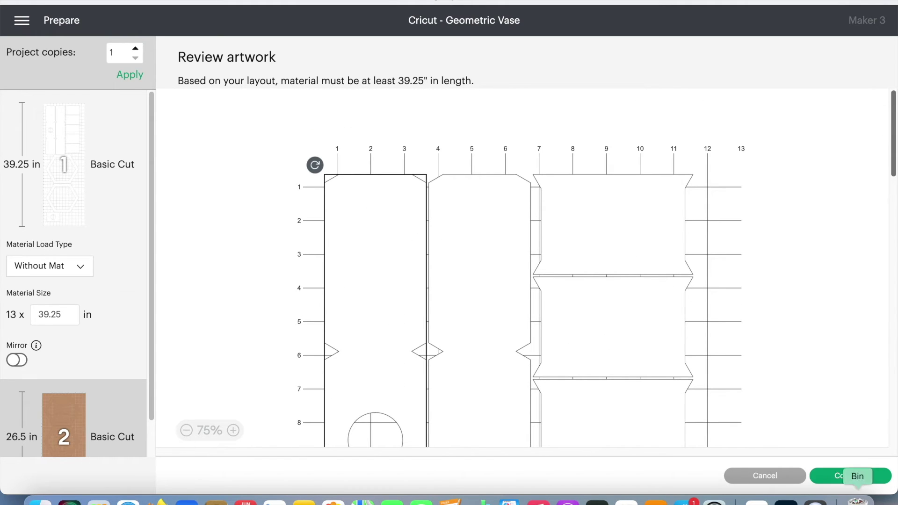
click(852, 475)
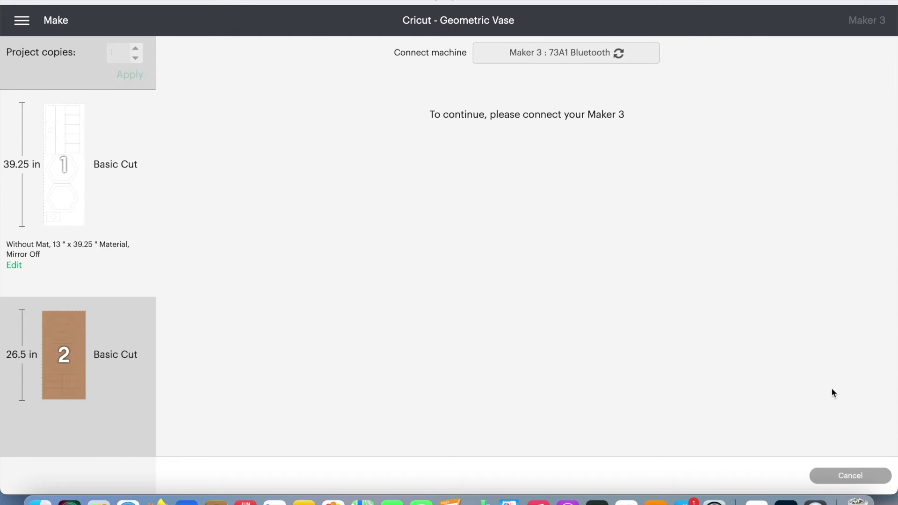
Step: Cancel the Geometric Vase cut, leave its preparation and close the project details
click(860, 482)
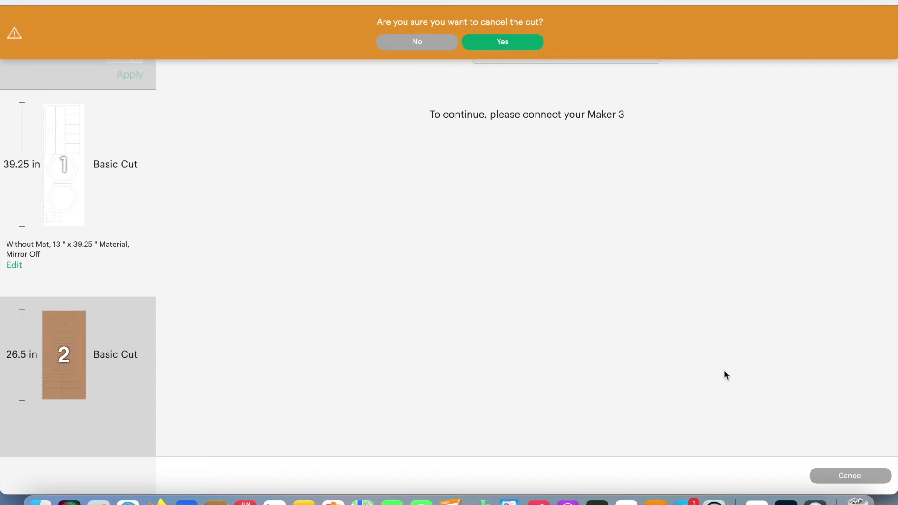
click(501, 41)
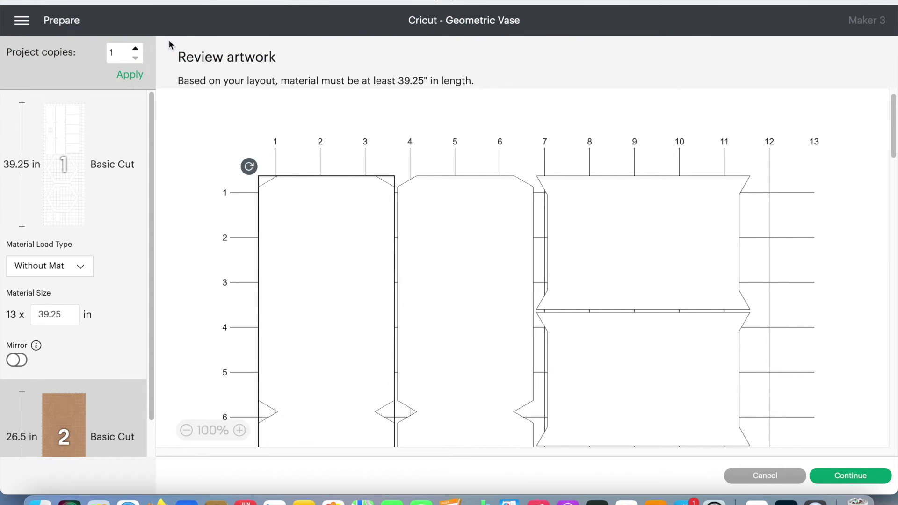
click(754, 476)
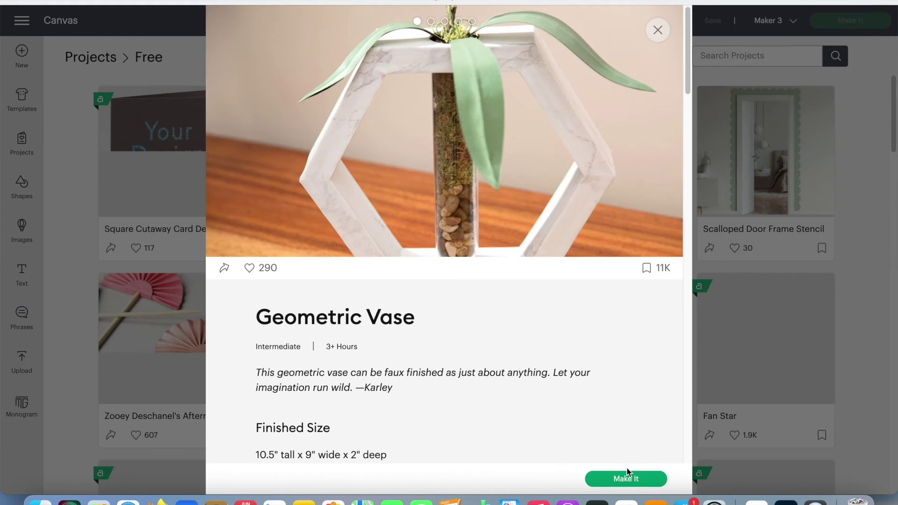
click(658, 30)
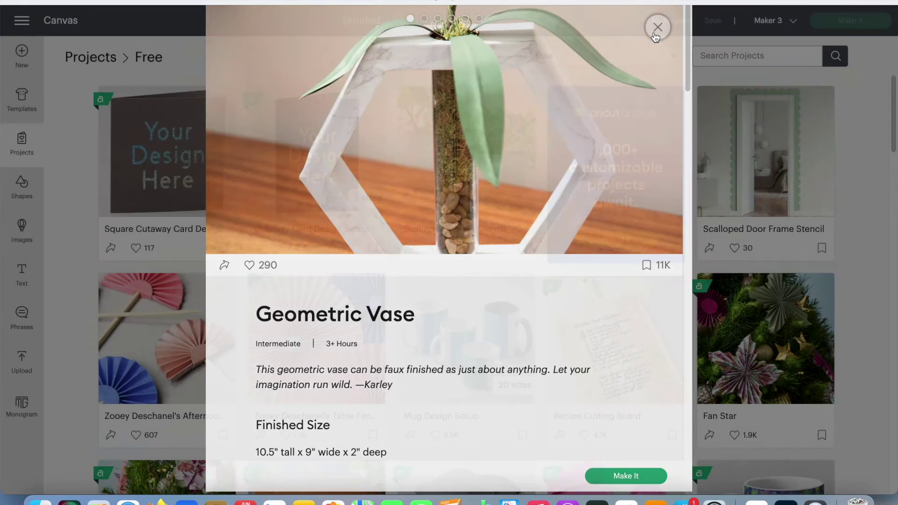
Step: Search the free projects for "box", and switch the project category to Animals & Wildlife
click(794, 56)
text(box)
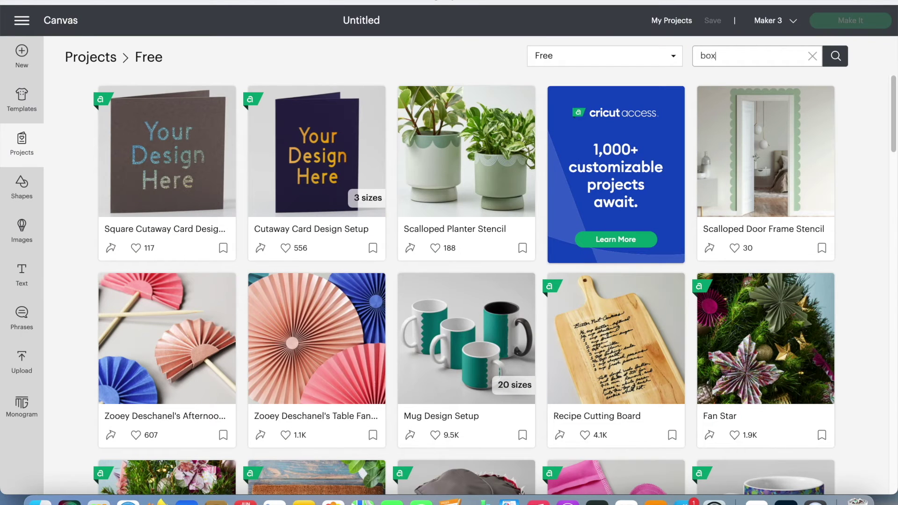
key(Return)
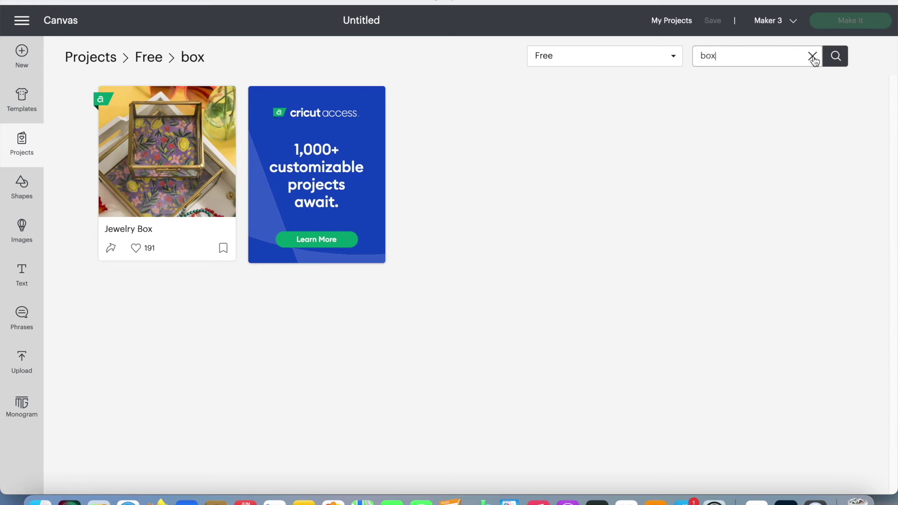
click(673, 58)
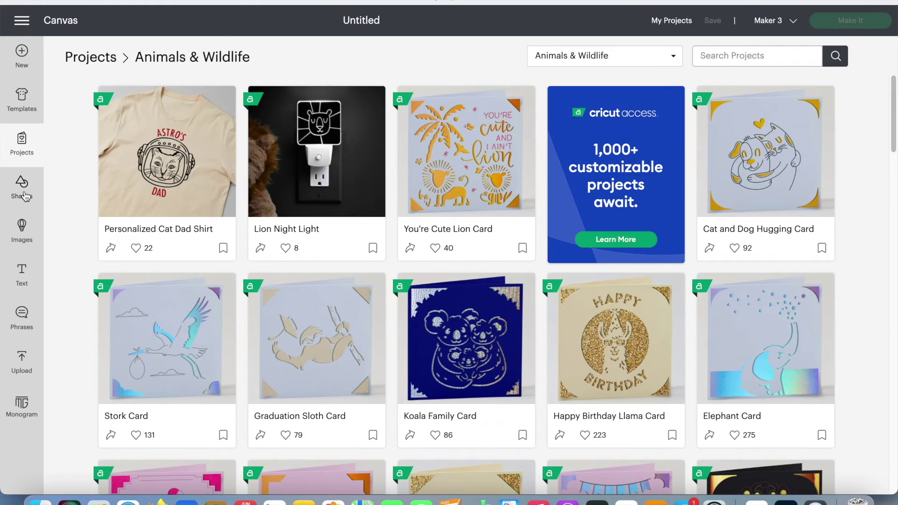
Step: Insert the wider five-pointed star from the free shapes onto the canvas
click(22, 188)
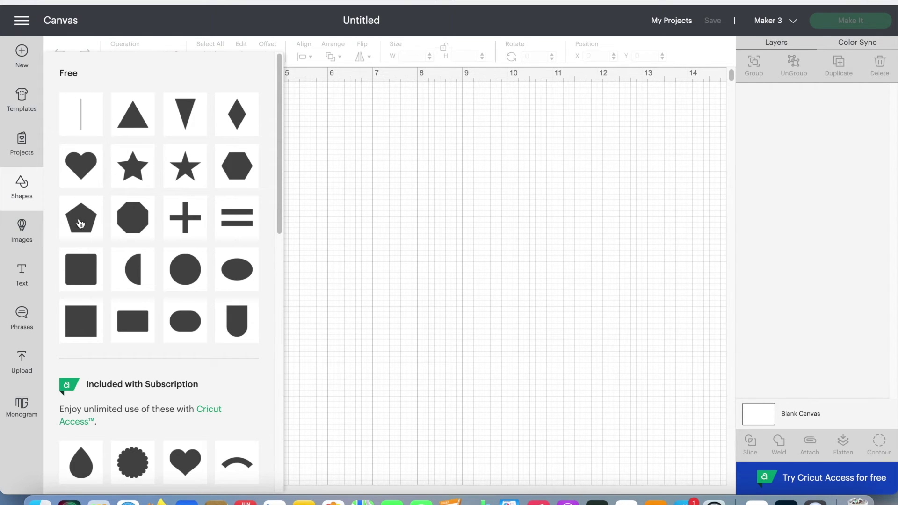
drag(274, 221, 262, 206)
click(139, 176)
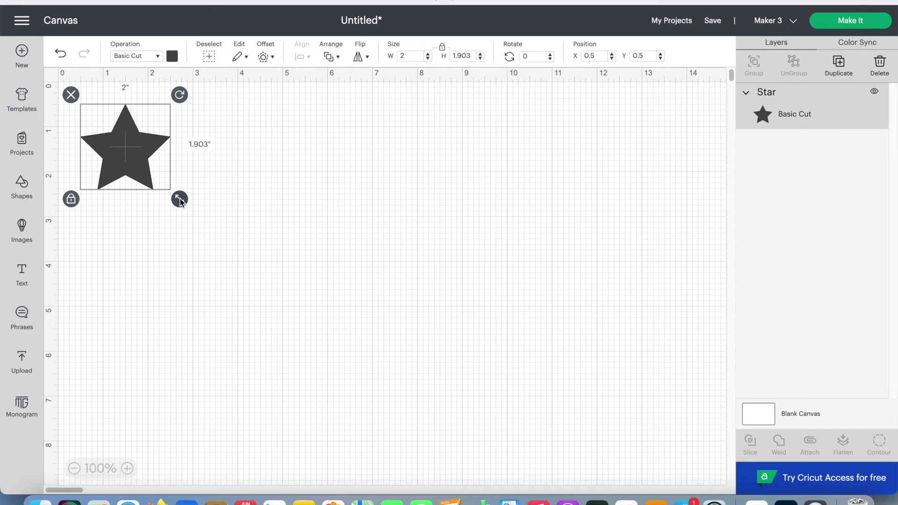
Step: Enlarge the star to about 5.71 × 5.43 in, place it mid-canvas and rotate it to about 326.57°
drag(179, 199, 346, 357)
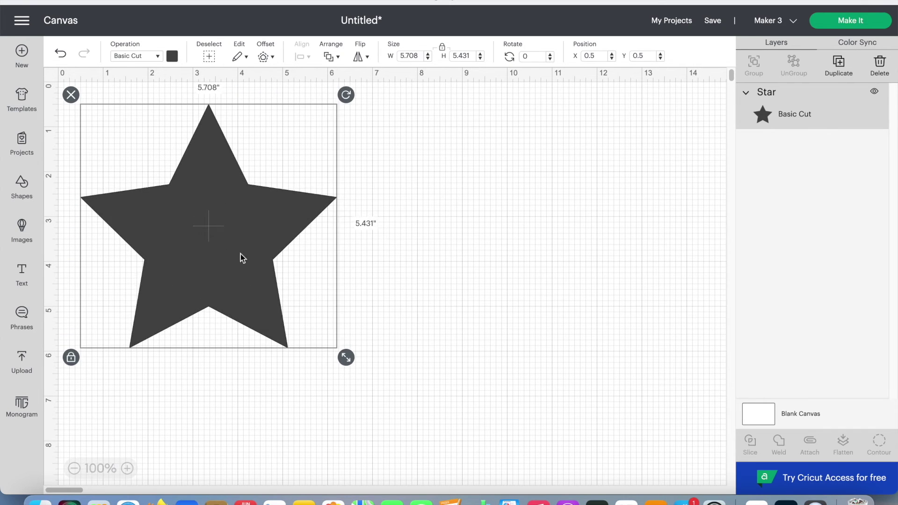
drag(206, 216, 360, 229)
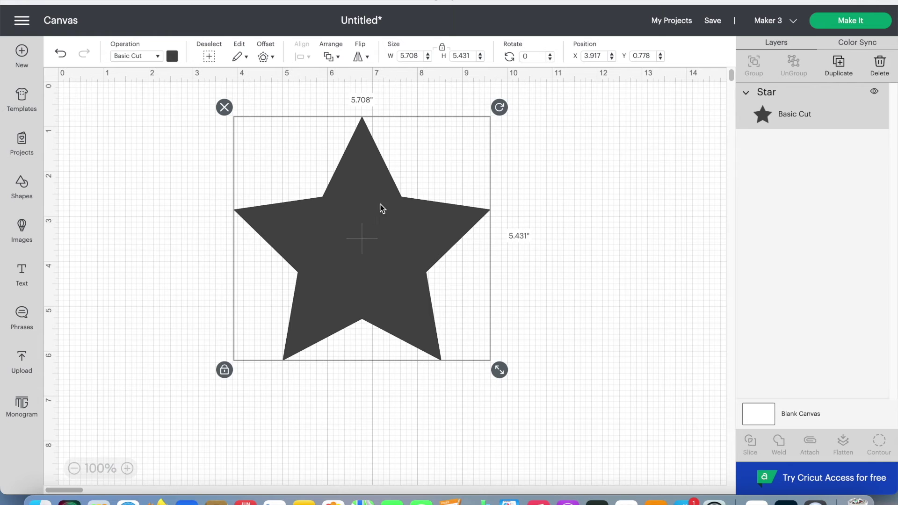
drag(500, 108, 383, 148)
Step: Unlock the star's proportions, shrink it unevenly to about 3 × 2.4 in, and lock its proportions again
click(319, 426)
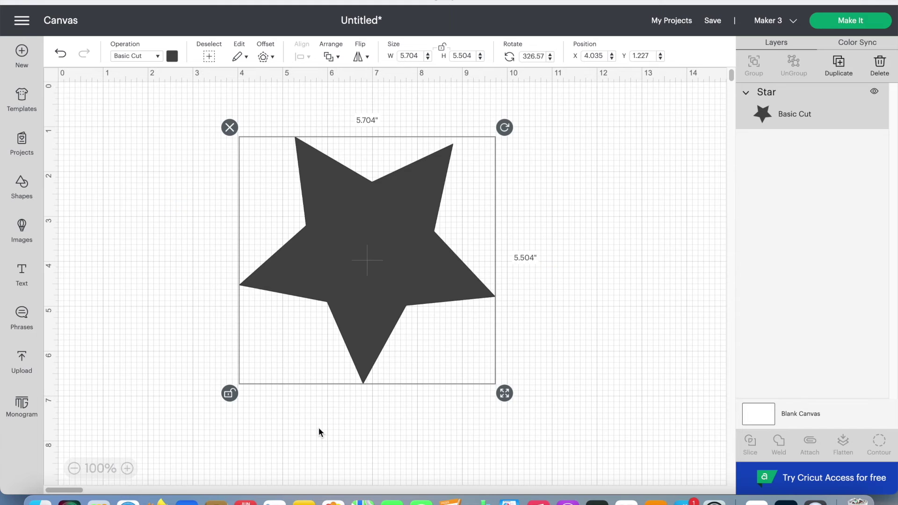
drag(505, 395, 384, 256)
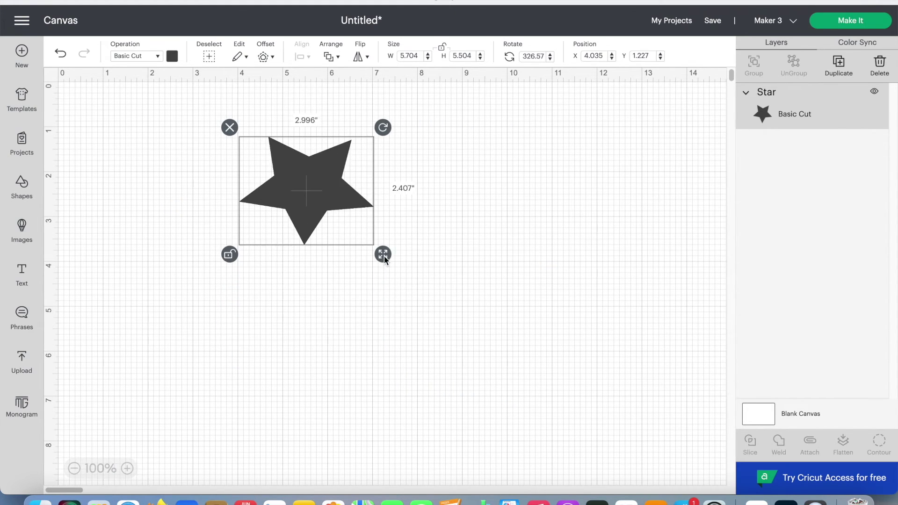
click(385, 262)
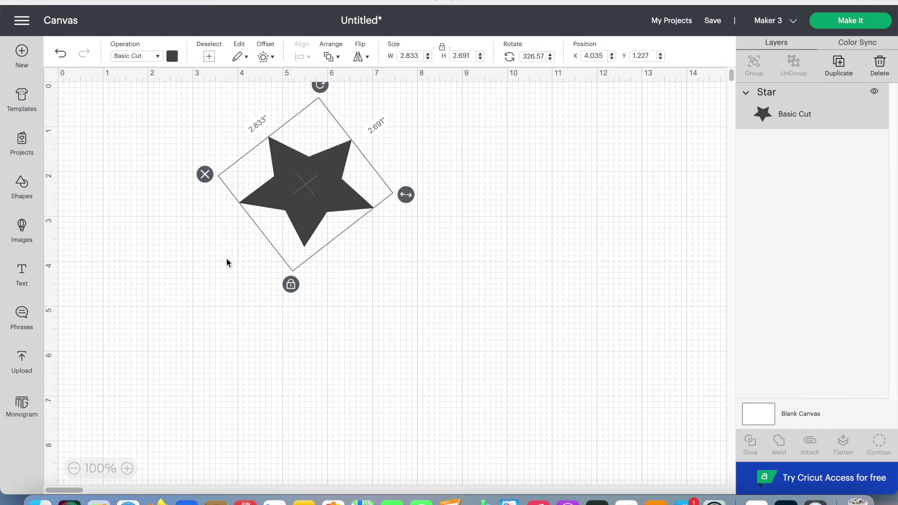
Step: Enlarge the star proportionally to about 6.34 × 6.02 in and reposition it, ending by deleting it from the canvas
drag(406, 198, 555, 271)
drag(473, 231, 401, 335)
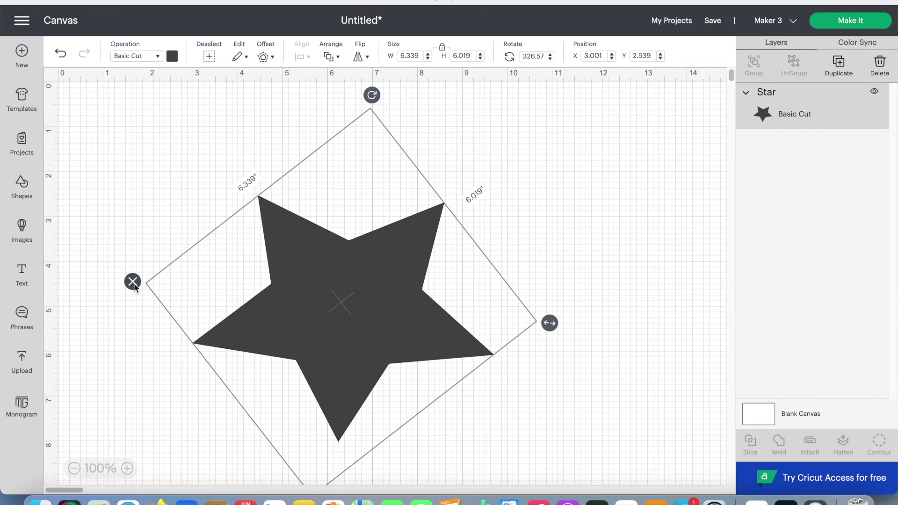
click(133, 283)
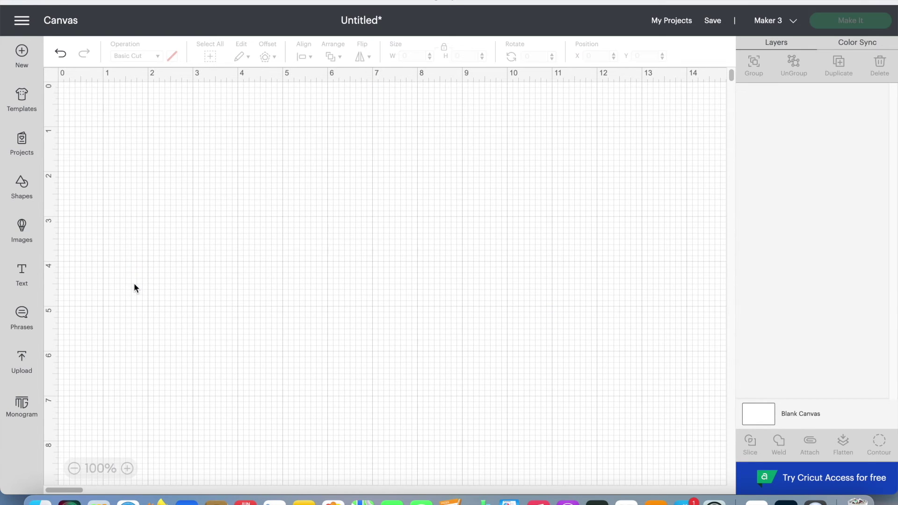
Step: Open the Warner Bros. brand in the image library and browse its Fantastic Beasts subcategory
click(22, 228)
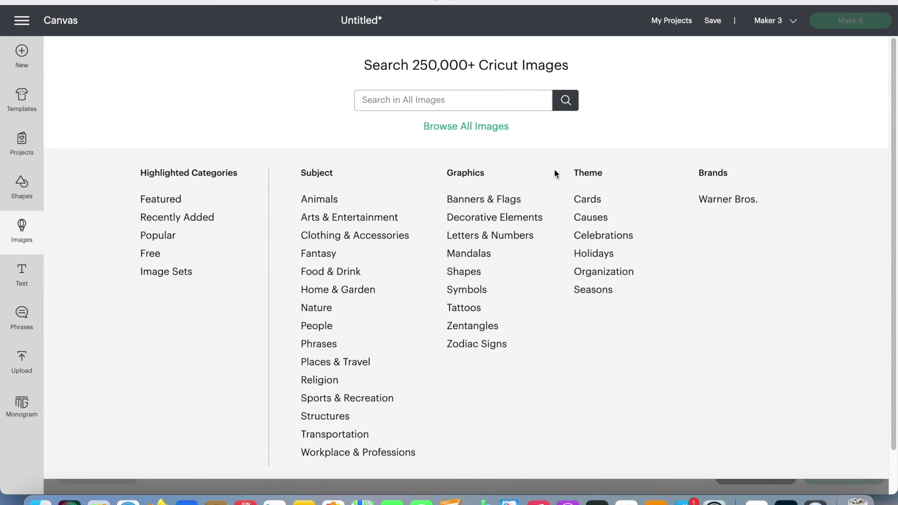
click(725, 201)
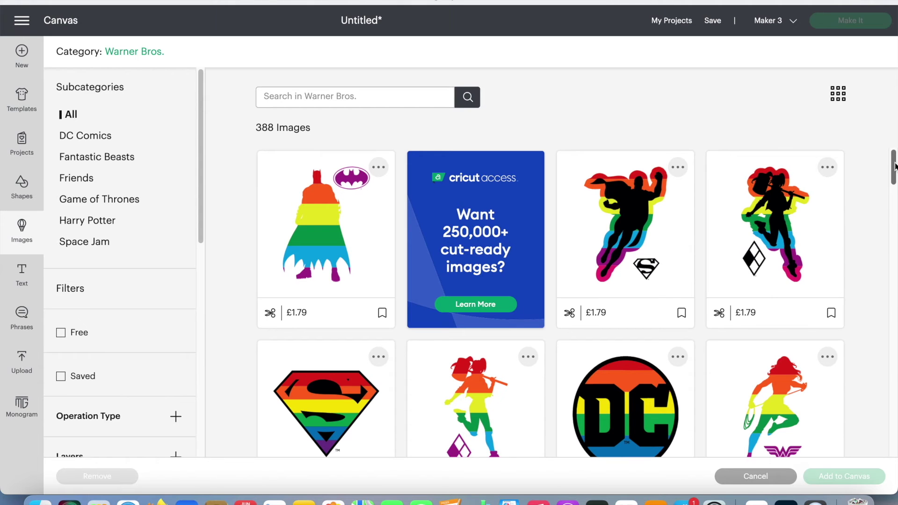
mouse_move(895, 166)
mouse_down()
mouse_move(894, 357)
mouse_move(895, 167)
mouse_up()
click(100, 157)
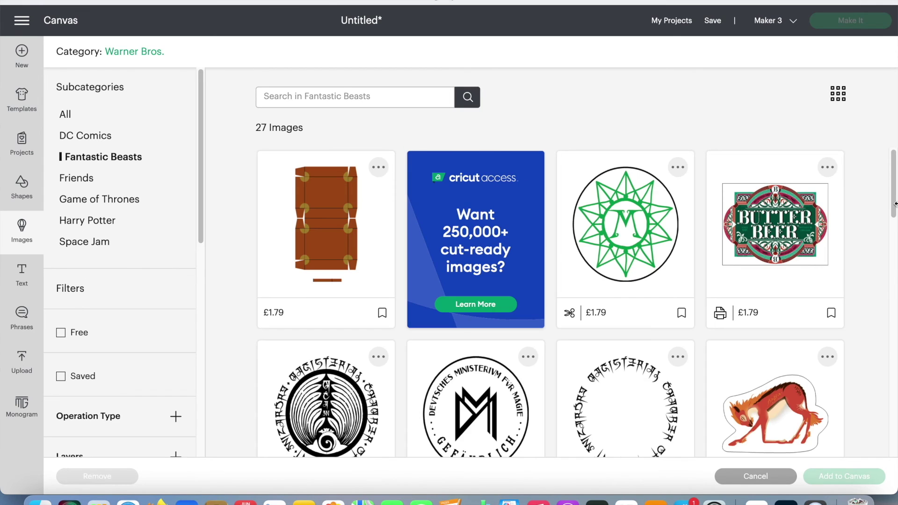
drag(895, 204, 895, 333)
Step: Try the Cut Only, Draw Only and Print then Cut operation filters on the Fantastic Beasts images, and clear them
click(62, 336)
scroll(60, 333, down, 5)
click(88, 141)
click(61, 163)
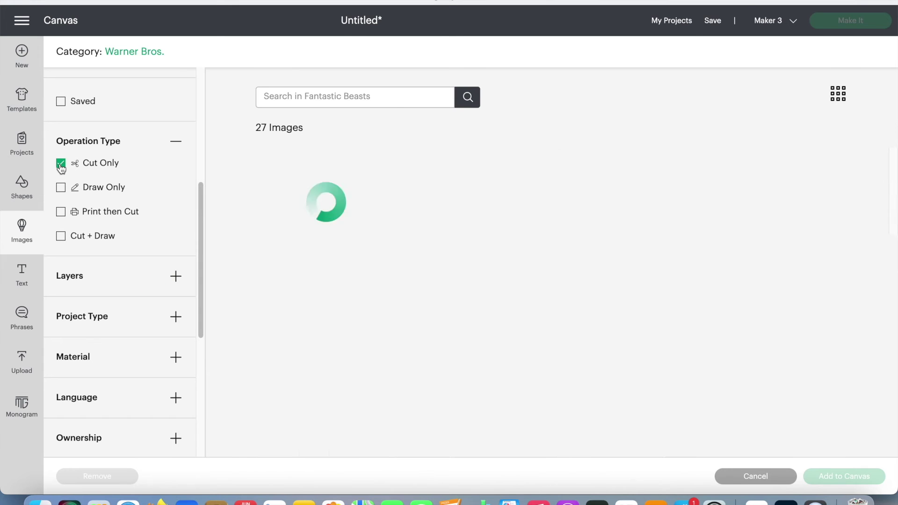
click(61, 187)
click(60, 211)
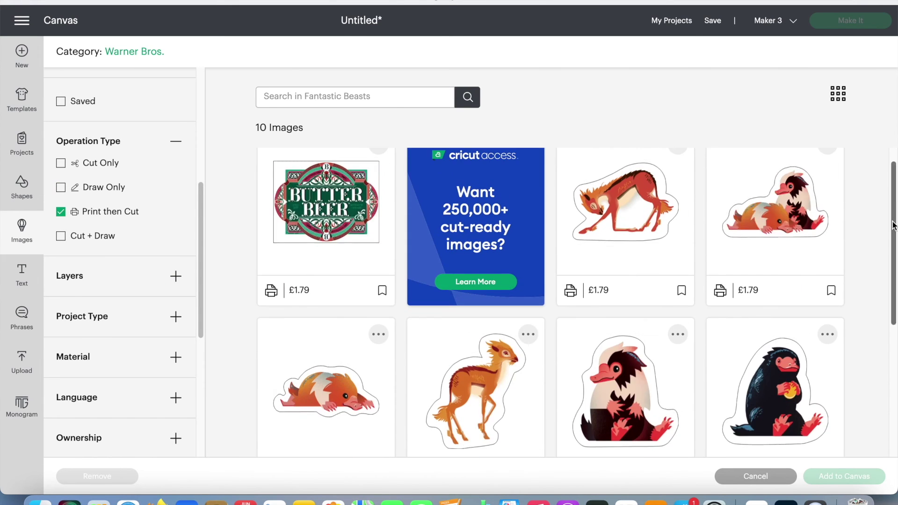
click(61, 212)
Step: Try the Single and Multi layer filters on the Fantastic Beasts images
click(70, 276)
click(61, 297)
click(62, 321)
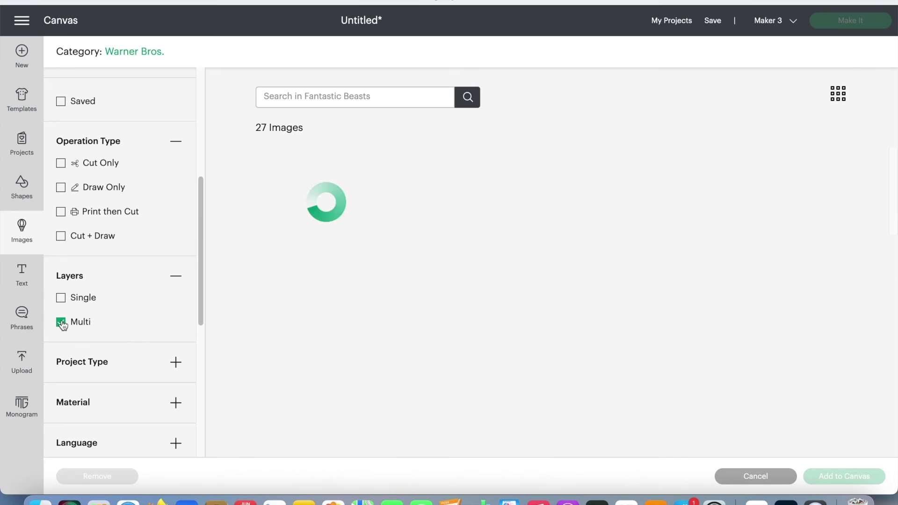
Step: Try the 3D and Cards project type filters on the Fantastic Beasts images
scroll(551, 299, down, 2)
click(175, 362)
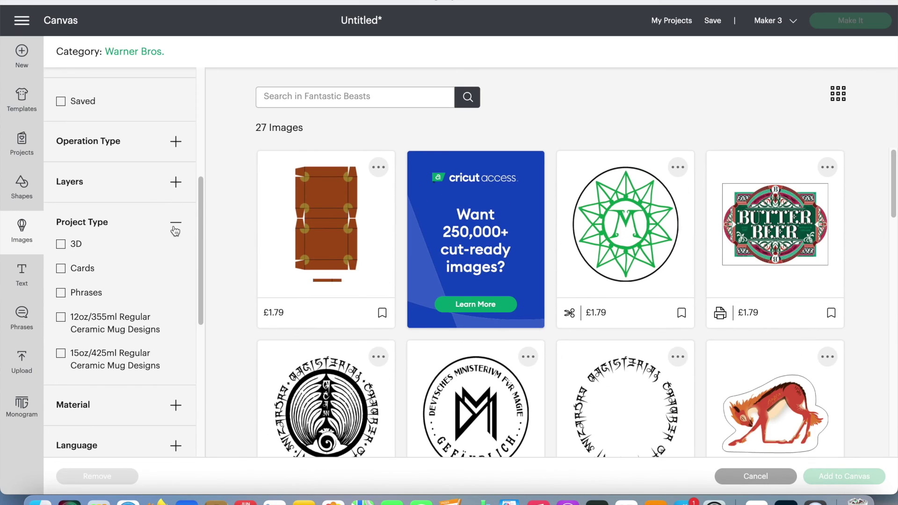
click(61, 244)
click(61, 244)
click(61, 268)
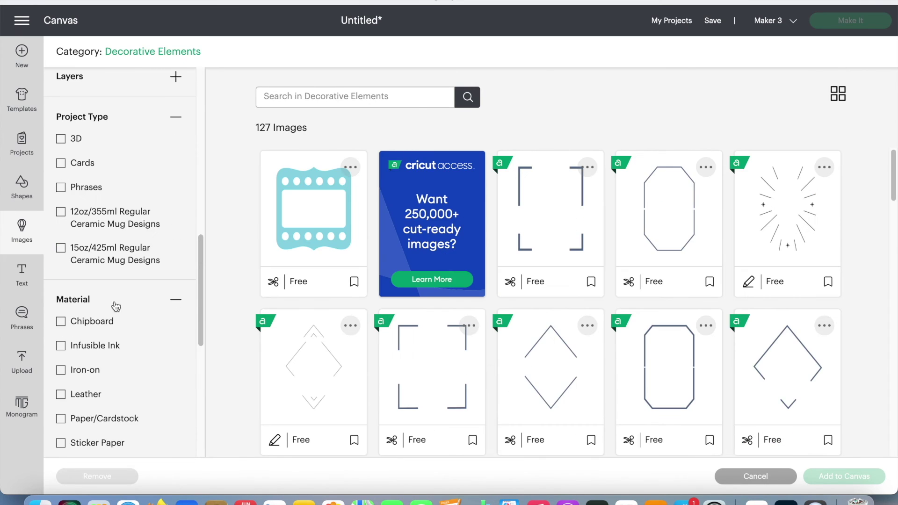
Step: Try several Material filters on the Decorative Elements images one after another, and clear each of them
scroll(116, 306, down, 4)
click(61, 231)
click(61, 255)
click(61, 231)
click(60, 279)
click(61, 255)
click(61, 304)
click(61, 279)
click(60, 255)
click(61, 230)
click(61, 279)
click(61, 254)
click(61, 279)
click(61, 303)
Step: Look through the Language, Ownership, Available Offline and Licensed Content image filters, and return to the image category overview
click(176, 343)
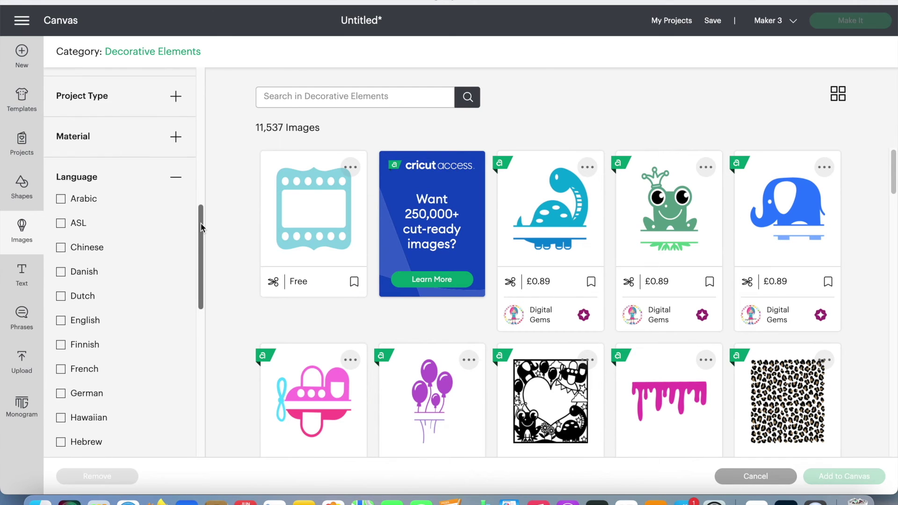
scroll(201, 223, down, 5)
click(179, 186)
click(176, 264)
click(61, 396)
click(61, 396)
click(176, 436)
scroll(182, 417, down, 5)
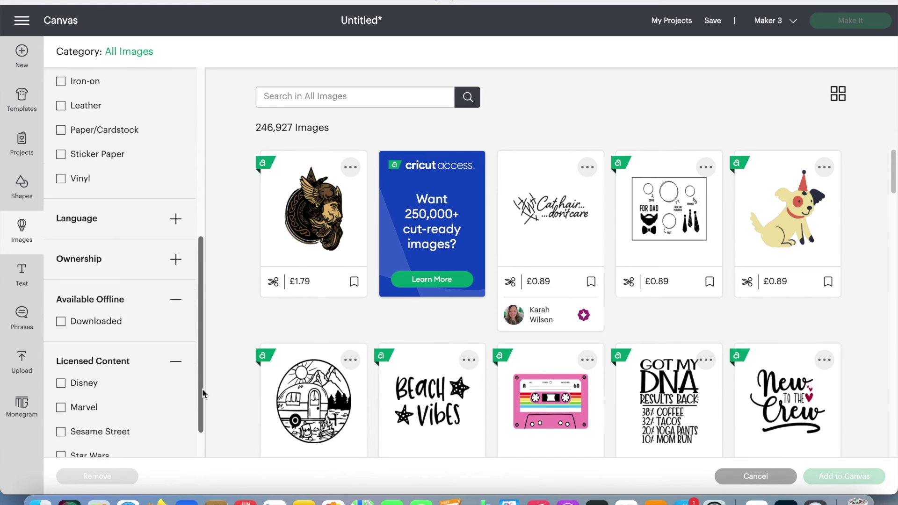
click(130, 51)
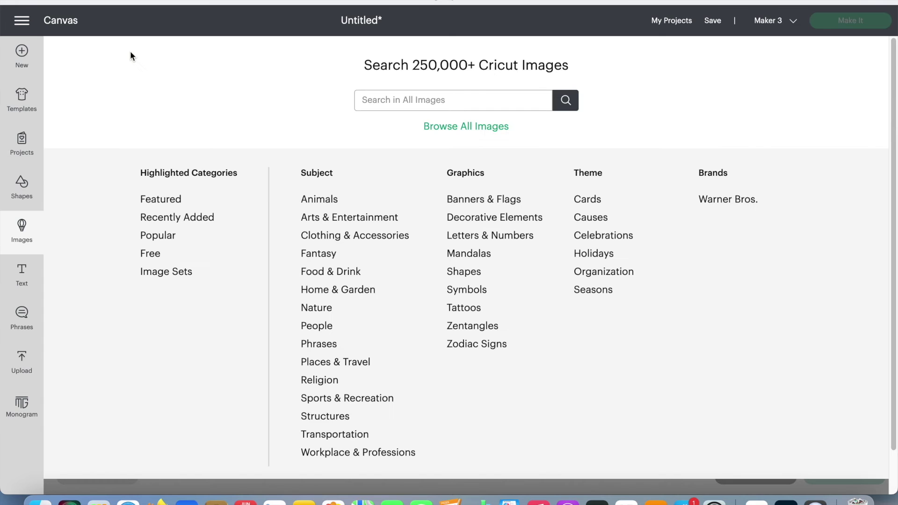
Step: Add a text object to the canvas and replace its placeholder with "Great!"
click(22, 271)
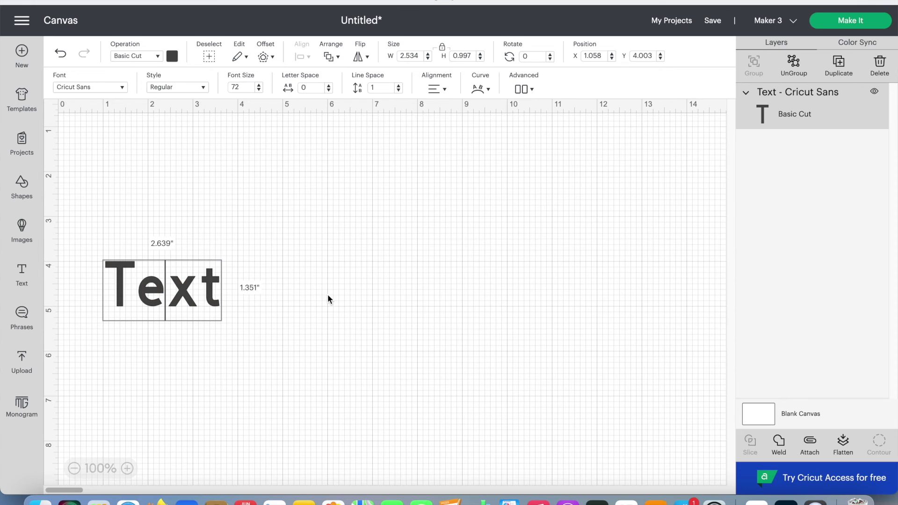
click(215, 293)
drag(214, 293, 96, 294)
text(G)
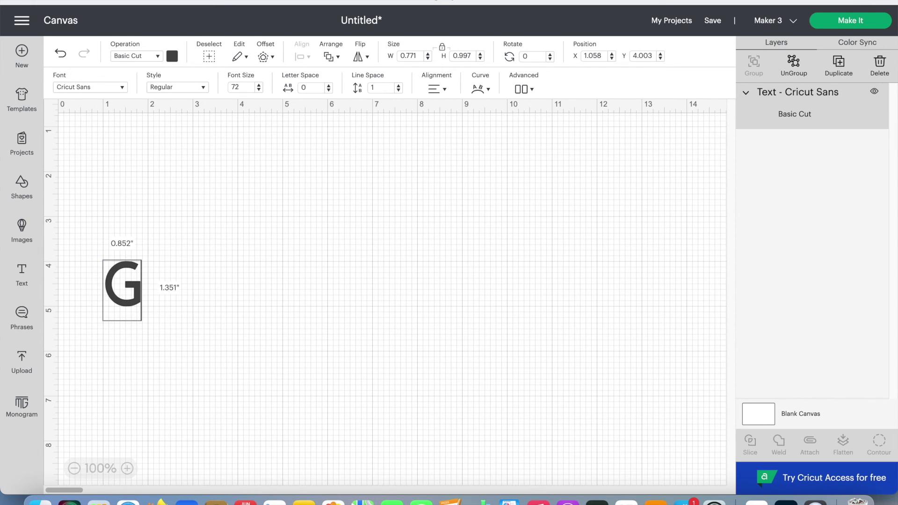
text(reat!)
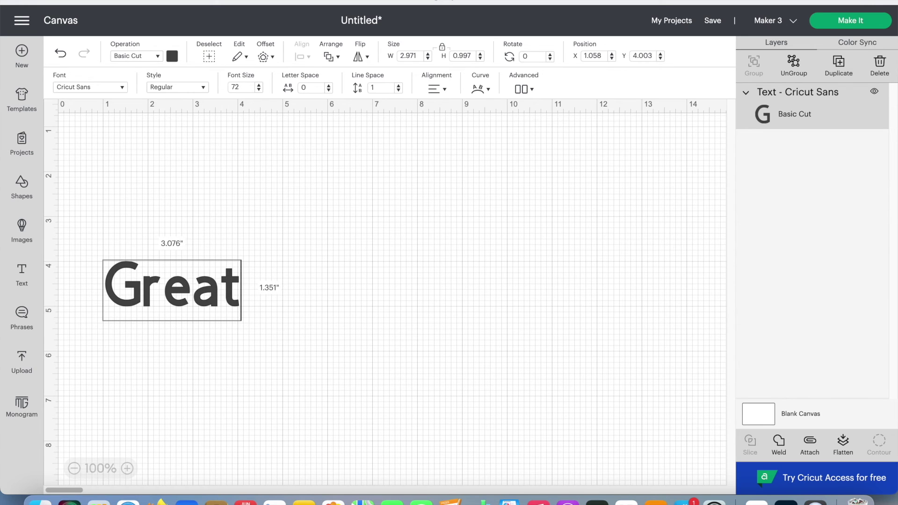
click(290, 303)
Step: Move the "Great!" text higher on the canvas, enlarge it and rotate it slightly to about 357.91°
drag(182, 304, 211, 212)
drag(314, 226, 368, 242)
mouse_move(368, 166)
mouse_down()
mouse_move(365, 246)
mouse_move(367, 160)
mouse_up()
Step: Unlock the text's proportions and stretch it vertically to about 4.43 in wide by 5.66 in high
click(151, 252)
drag(356, 242, 356, 402)
click(150, 335)
drag(276, 328, 276, 327)
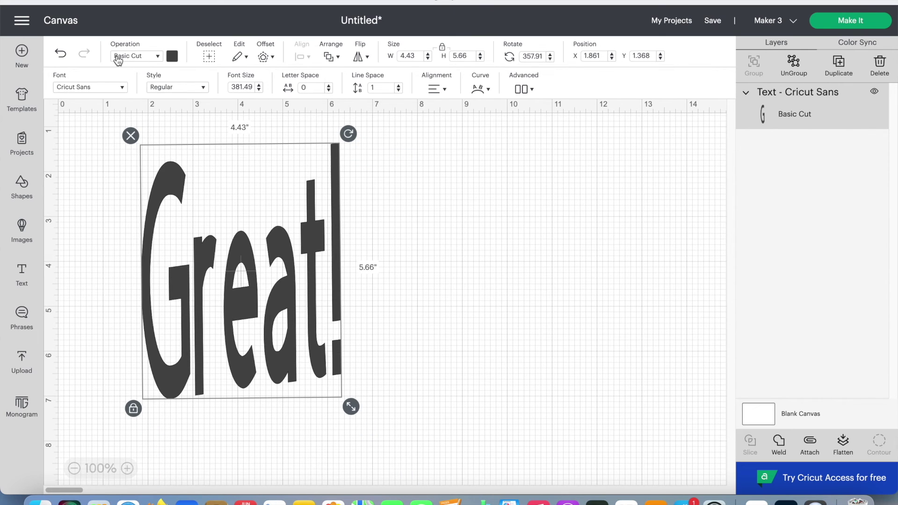
Step: Try the Wavy Cut, Perforate and Pen operations on the "Great!" text
click(136, 56)
click(140, 109)
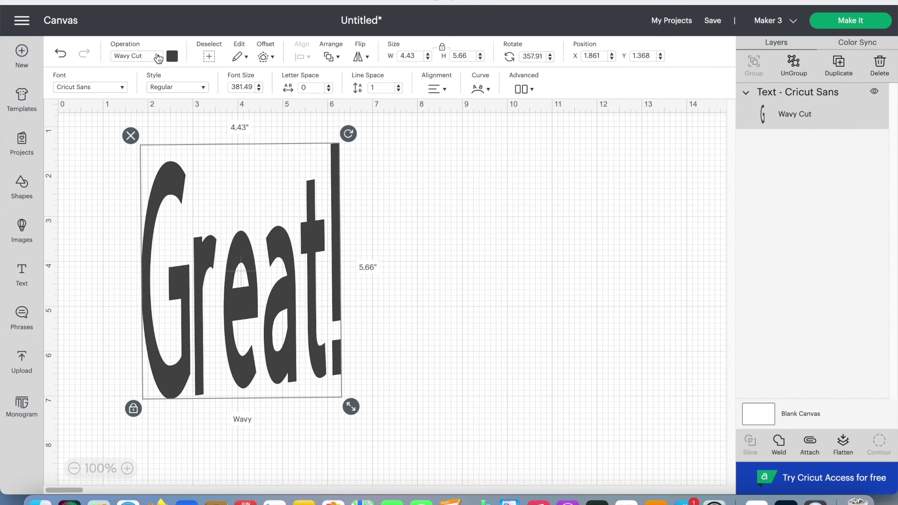
click(158, 57)
click(143, 122)
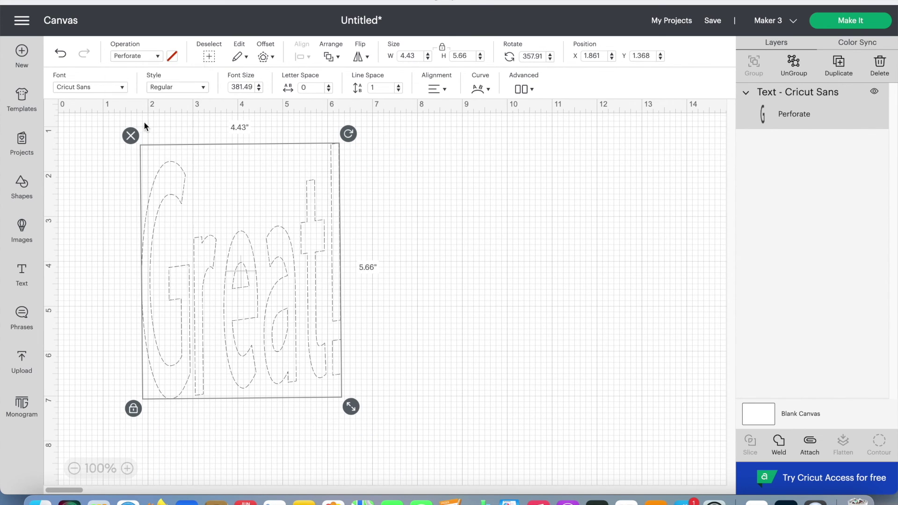
click(159, 57)
click(140, 157)
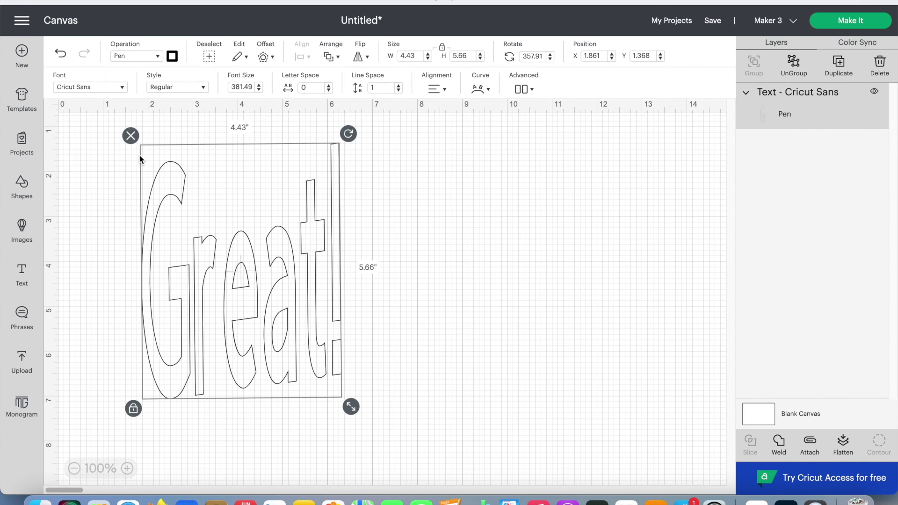
Step: Try further operations on the "Great!" text, including Score and Deboss
click(158, 56)
mouse_move(190, 177)
click(224, 194)
click(151, 56)
click(141, 193)
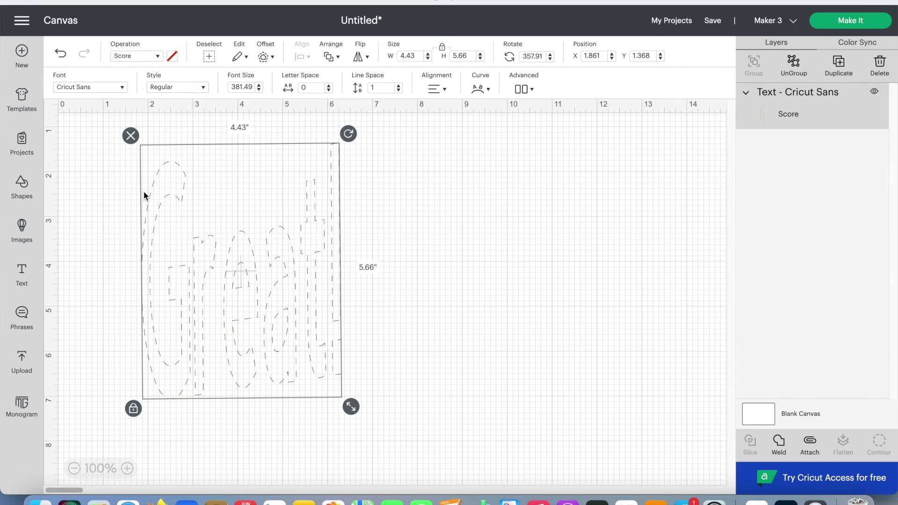
click(140, 58)
click(139, 210)
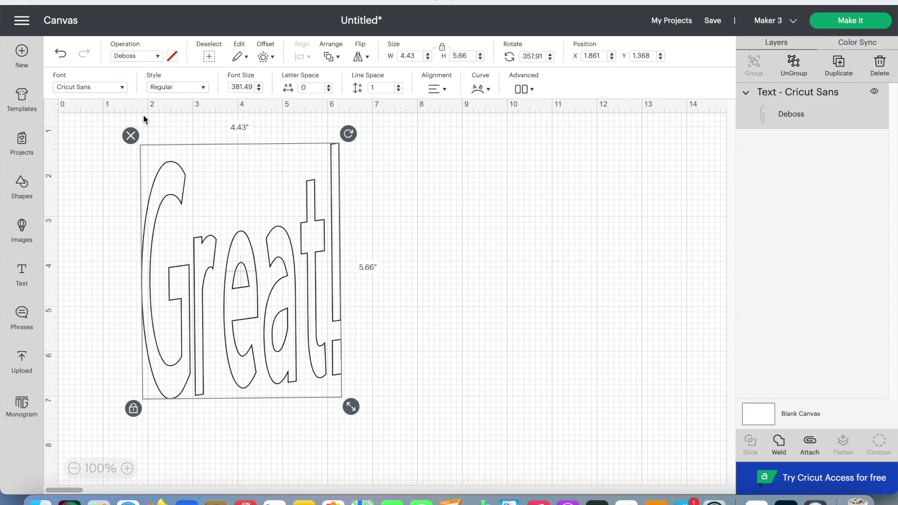
Step: Try the Engrave, Print Then Cut and Guide operations on the "Great!" text
click(128, 56)
click(138, 221)
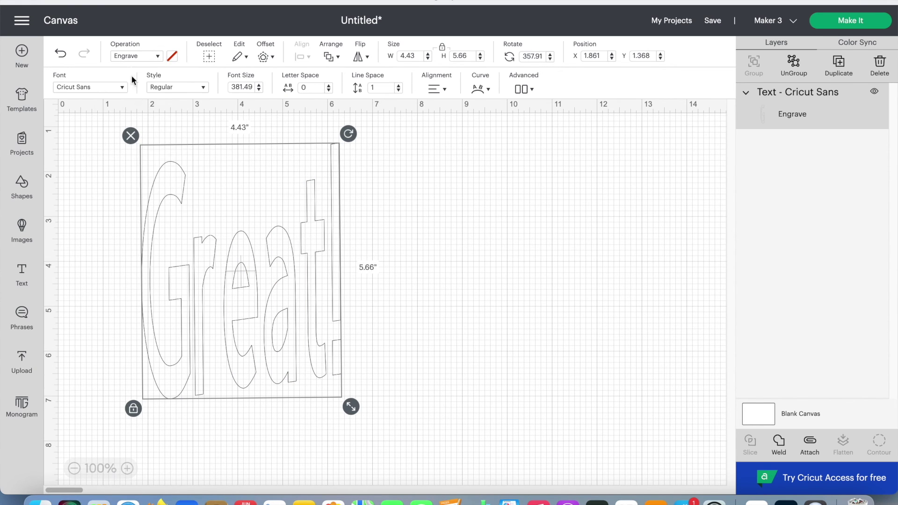
click(133, 56)
click(144, 249)
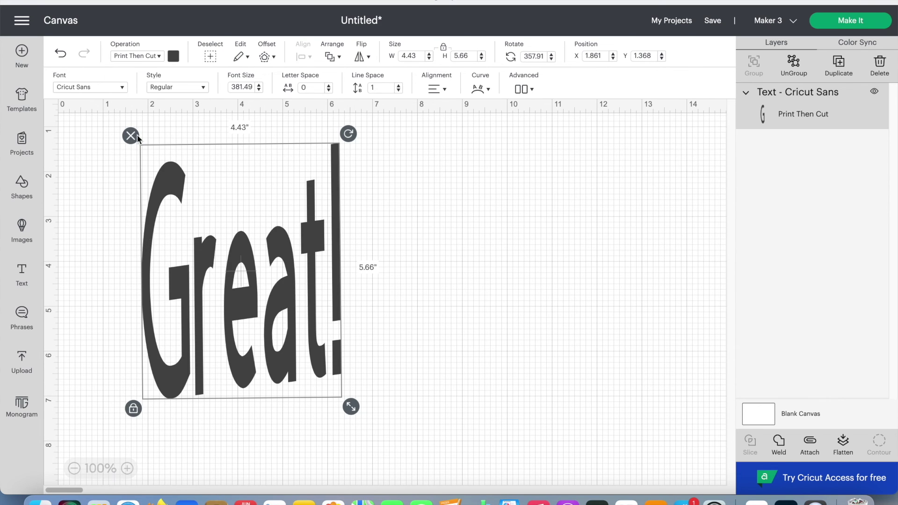
click(149, 56)
click(145, 271)
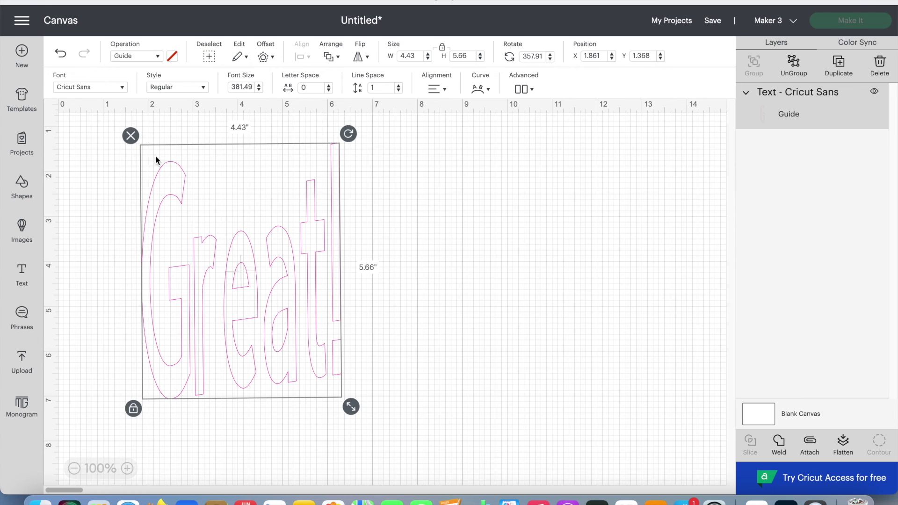
Step: Set the text's operation to Pen and choose the M - Marker (1mm) pen type in Silver (metallic)
click(157, 57)
click(145, 159)
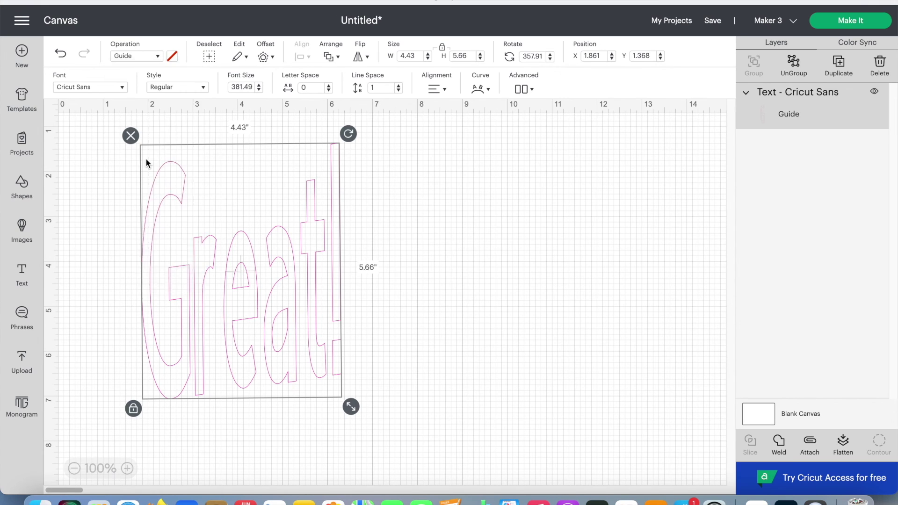
click(173, 57)
click(315, 98)
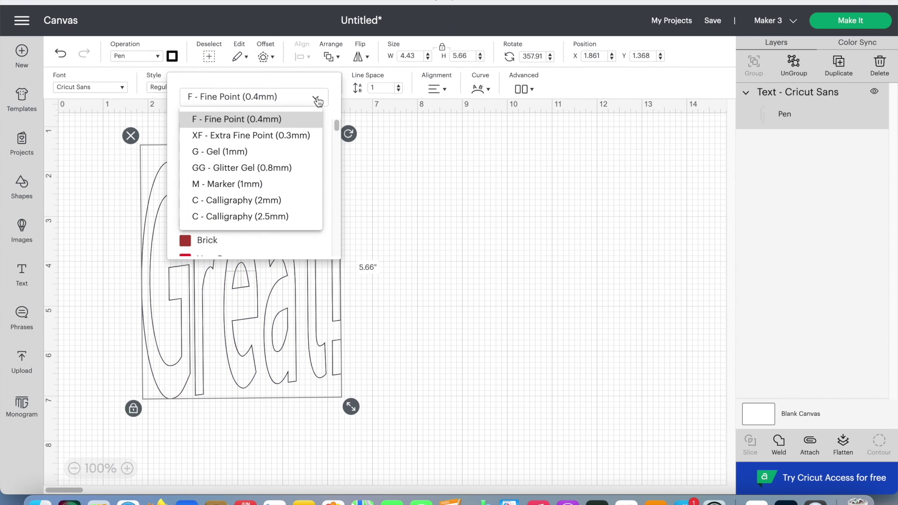
click(269, 189)
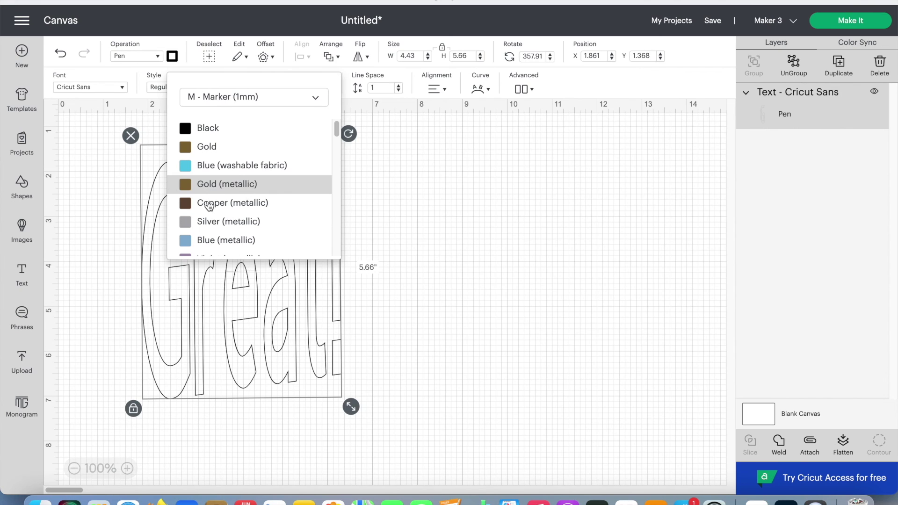
click(208, 221)
click(350, 214)
Step: Insert the free "You Are Magic" phrase from the phrases library and shrink it to about 6.08 × 3.23 in
click(22, 318)
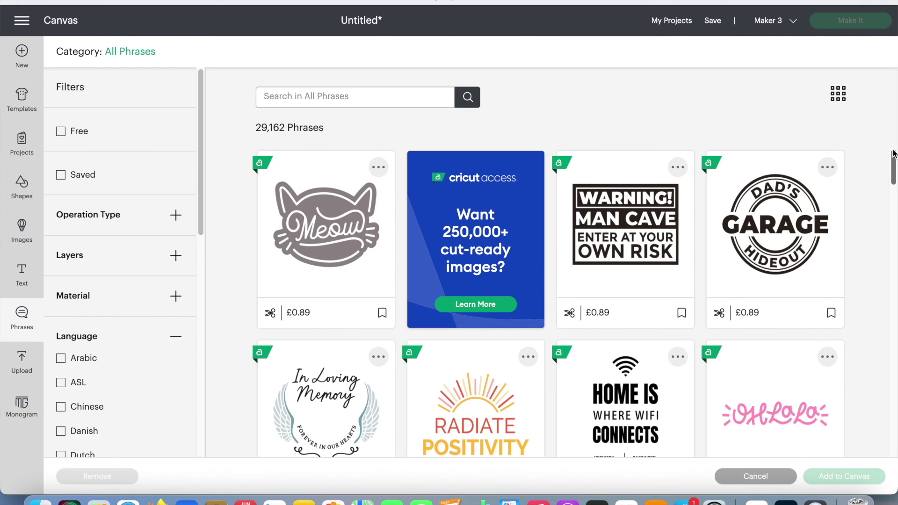
scroll(894, 171, down, 3)
scroll(894, 171, down, 10)
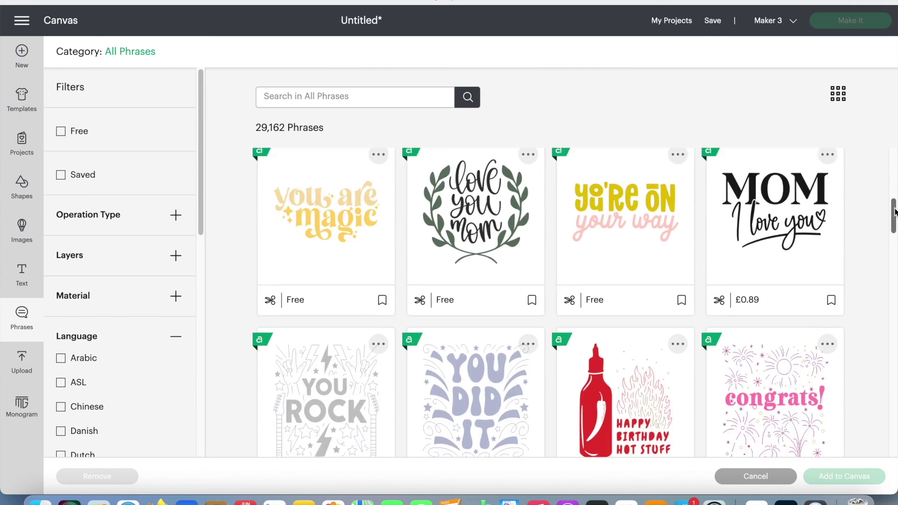
click(264, 254)
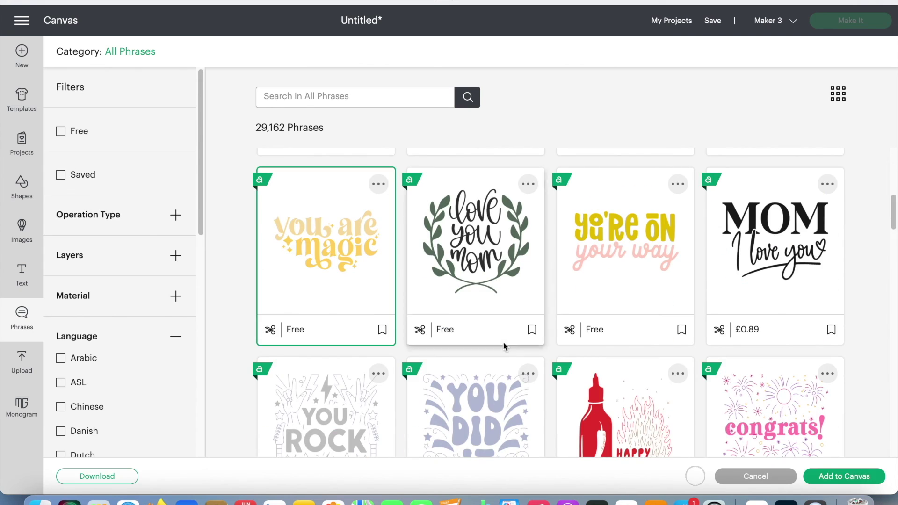
click(845, 476)
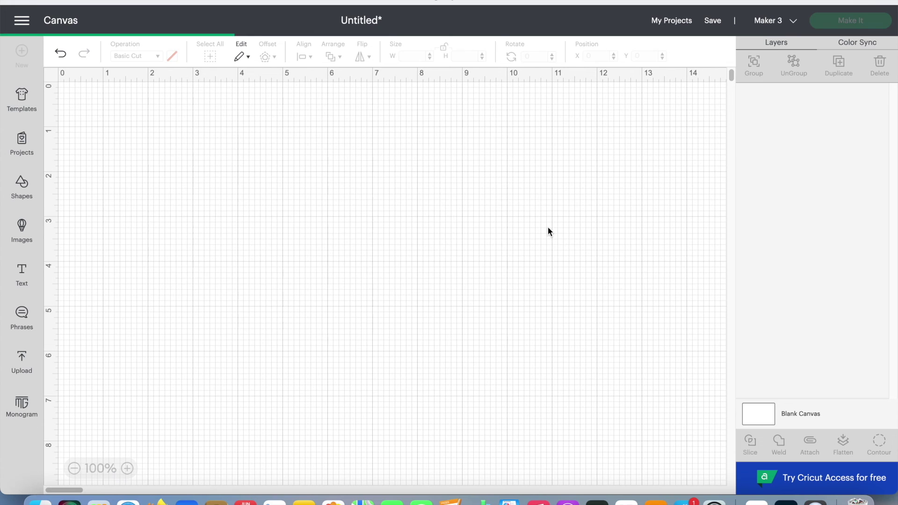
drag(539, 354, 333, 254)
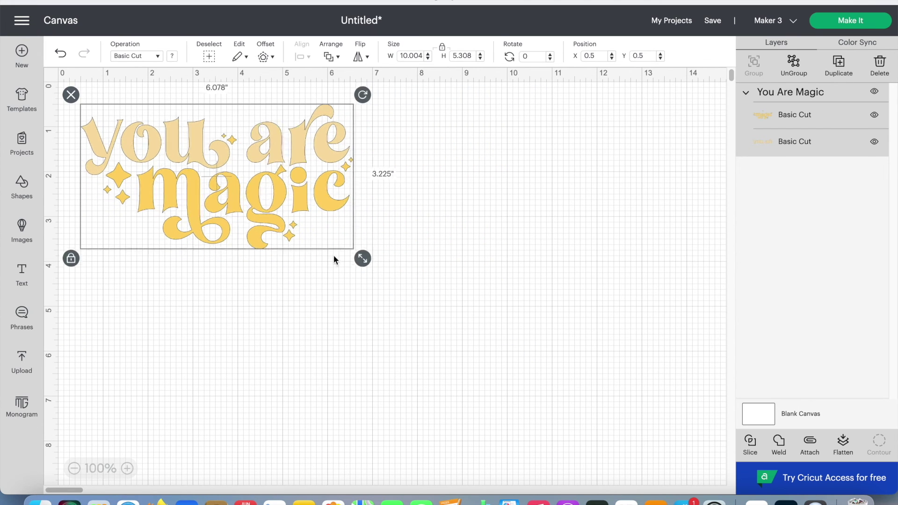
Step: Ungroup the phrase, move the word "magic" slightly down and color it light purple
click(794, 63)
click(201, 150)
drag(298, 218, 295, 234)
click(173, 57)
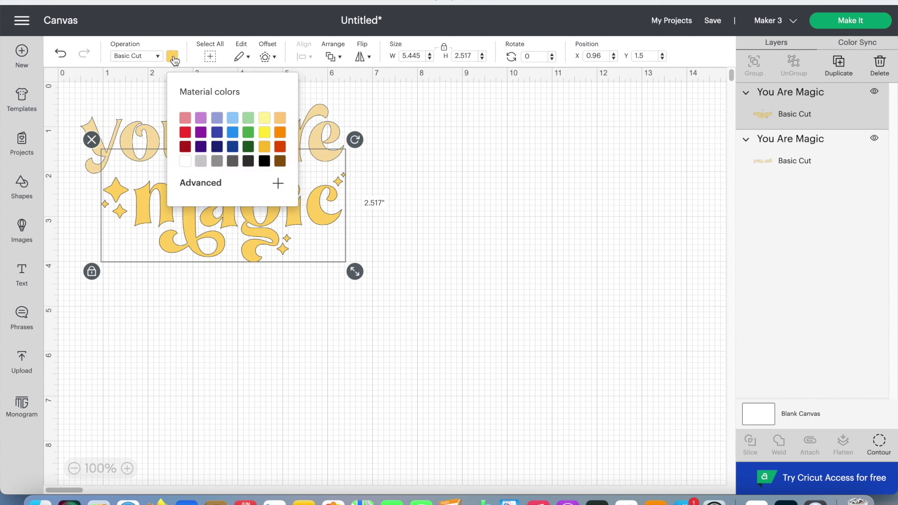
click(201, 119)
Step: Color the words "you are" light blue and deselect them
click(146, 140)
click(172, 57)
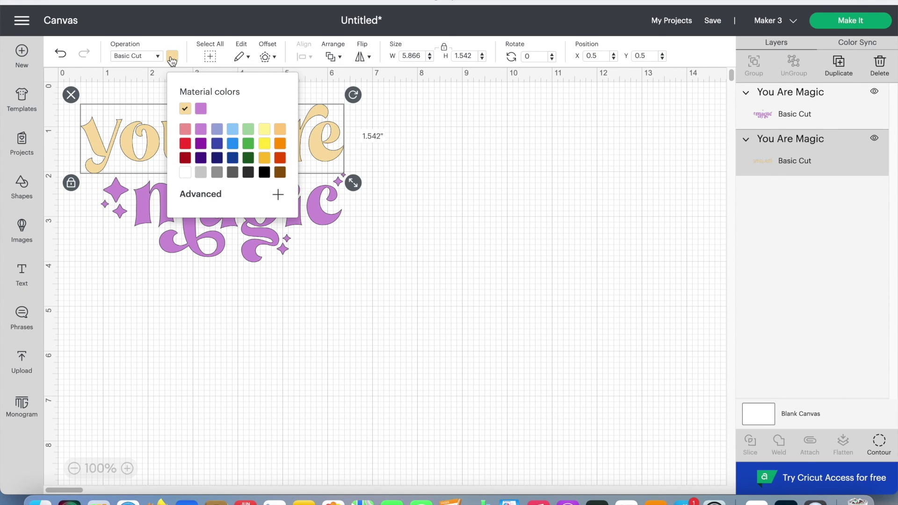
click(232, 129)
click(418, 168)
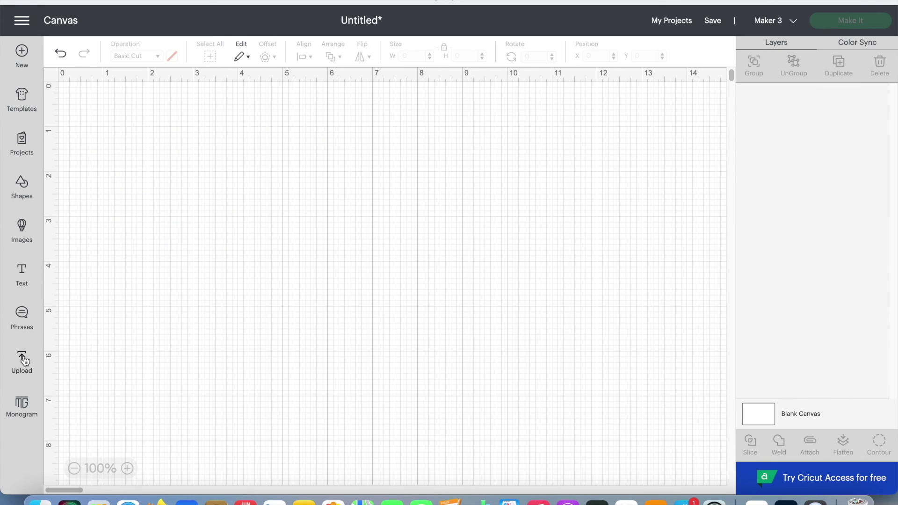
Step: Open the upload page and view its image file upload area
click(25, 361)
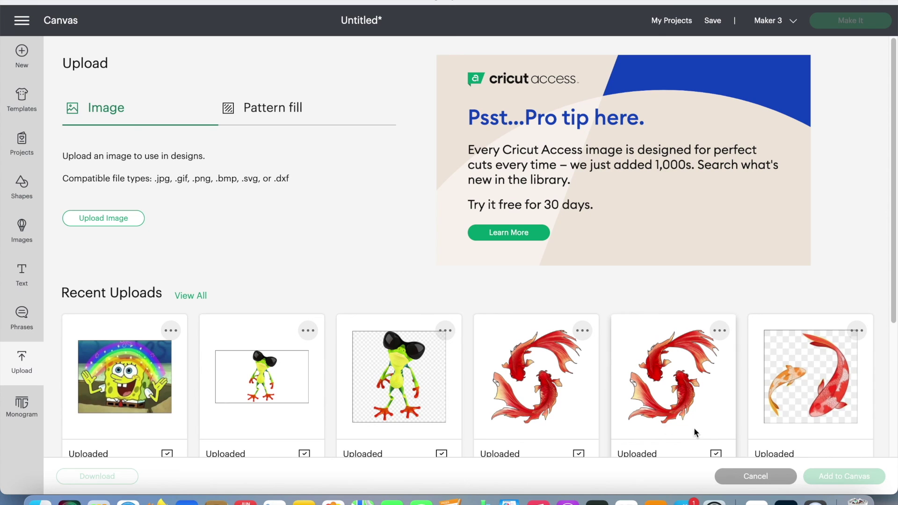
click(121, 218)
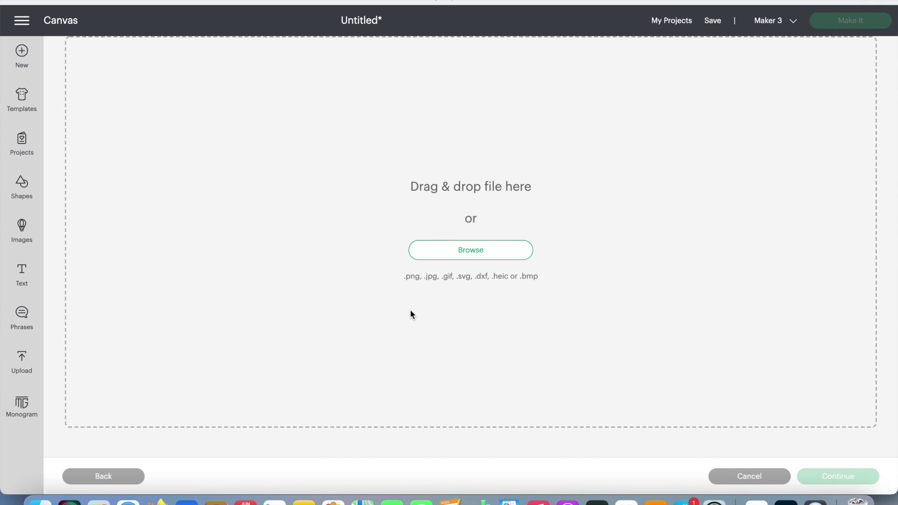
Step: Open the Monogram Maker and dismiss its Cricut Access subscription offer
click(20, 405)
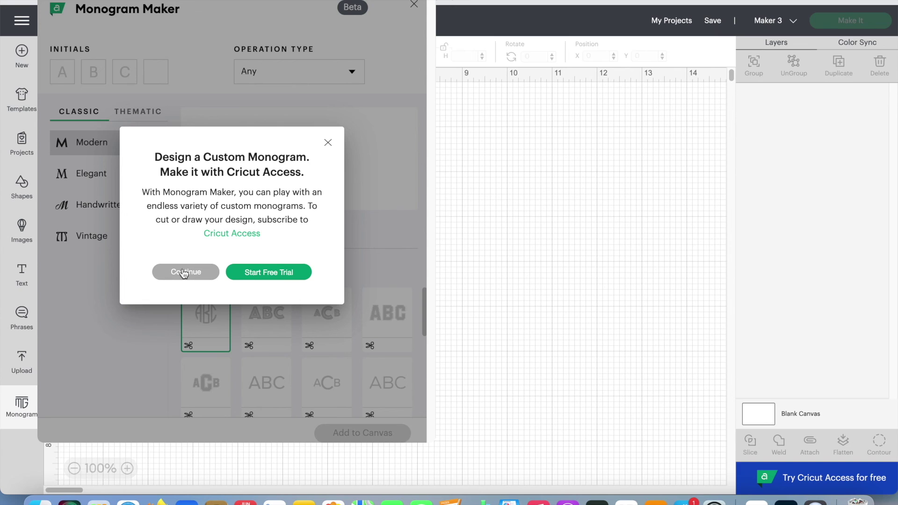
click(328, 143)
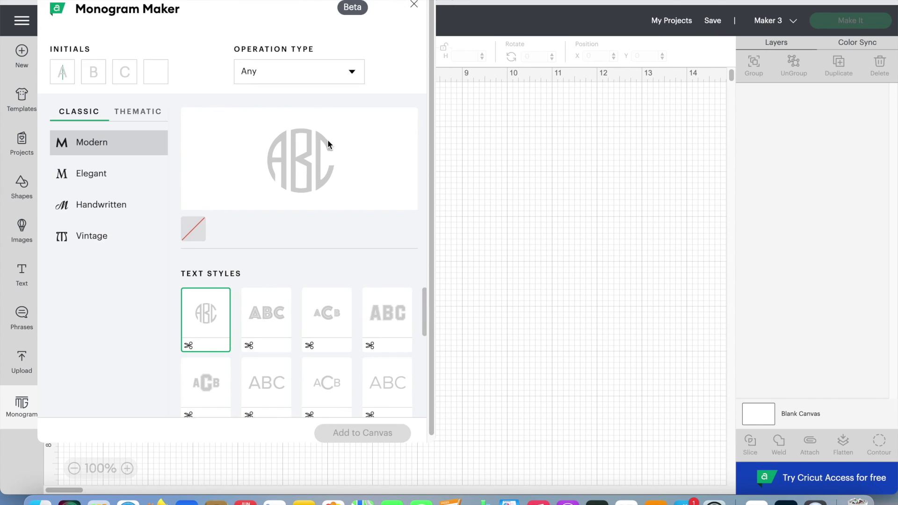